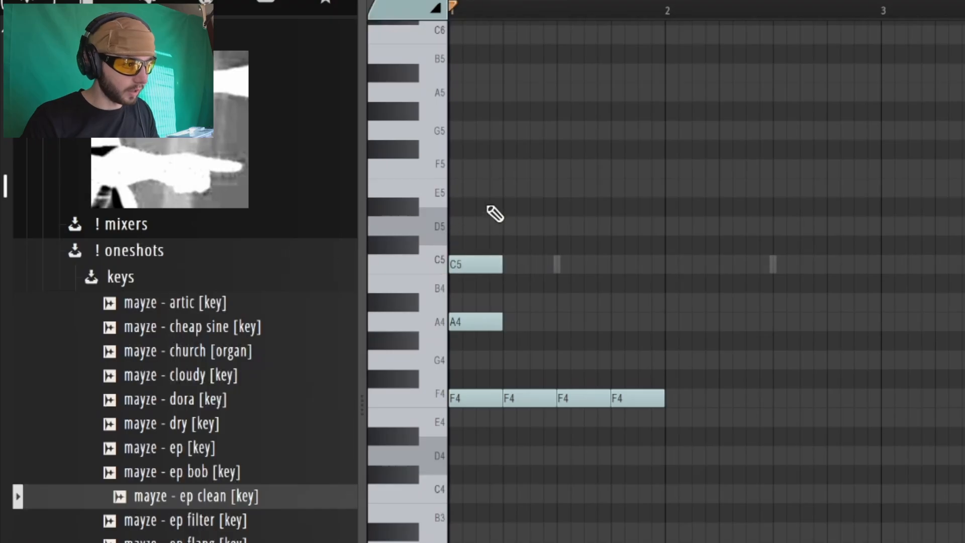
Build a one-bar chord rhythm with F4 and G5 on every beat, A4 shifted half a beat later, and C5, E5 and F5 hits.
left_click_drag(503, 85, 455, 390)
key("ctrl+d")
left_click_drag(467, 320, 508, 320)
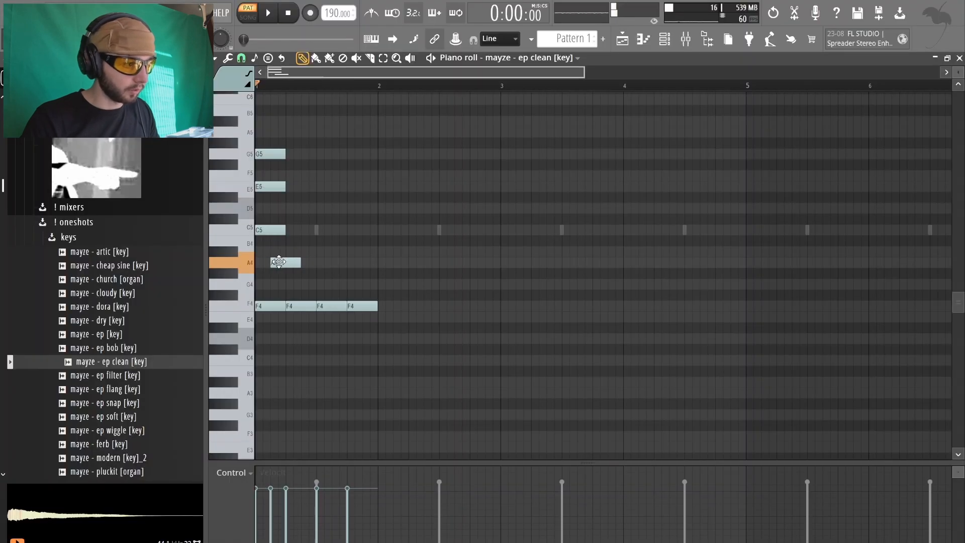
key("ctrl+b")
key("ctrl+b")
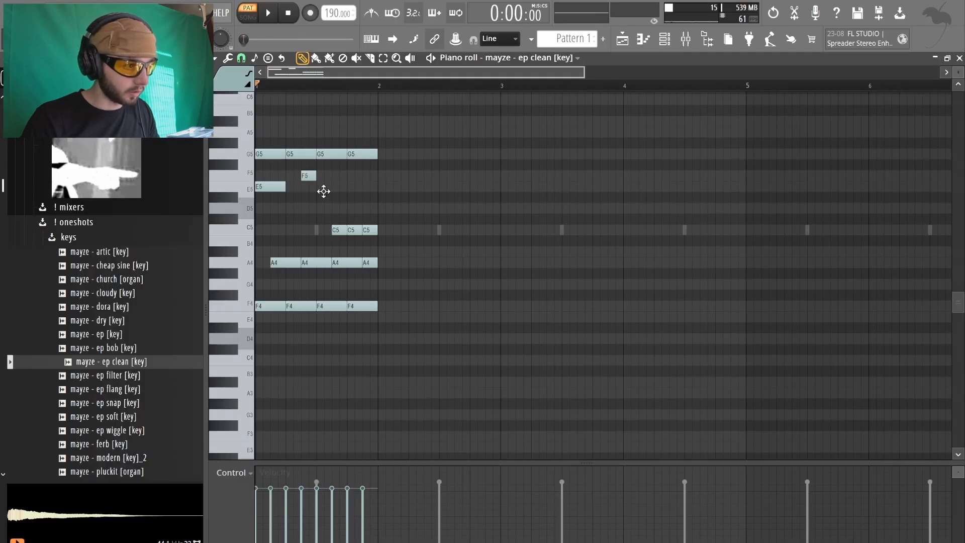
left_click(324, 189)
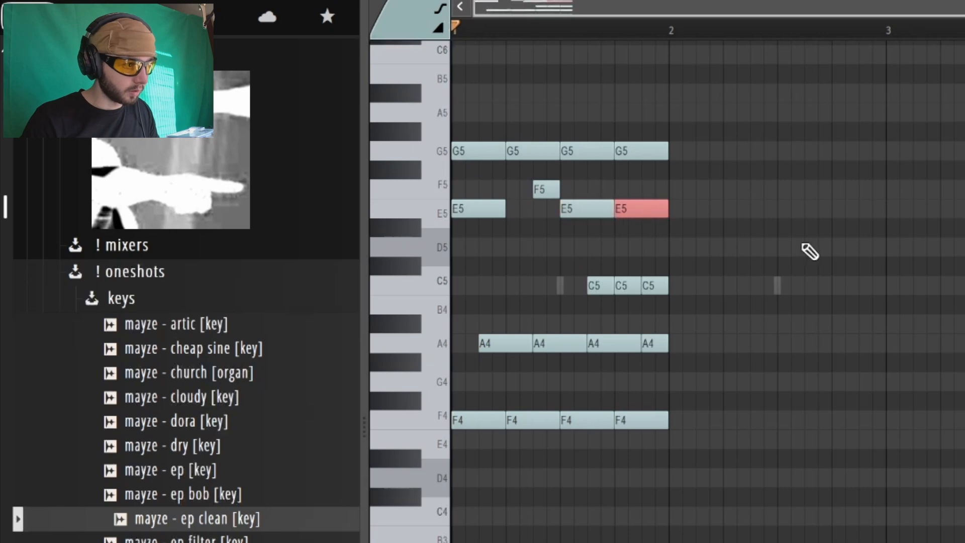
Repeat the chord pattern over eight bars, play it back and adjust the C5 note in the second half of bar 2.
key("space")
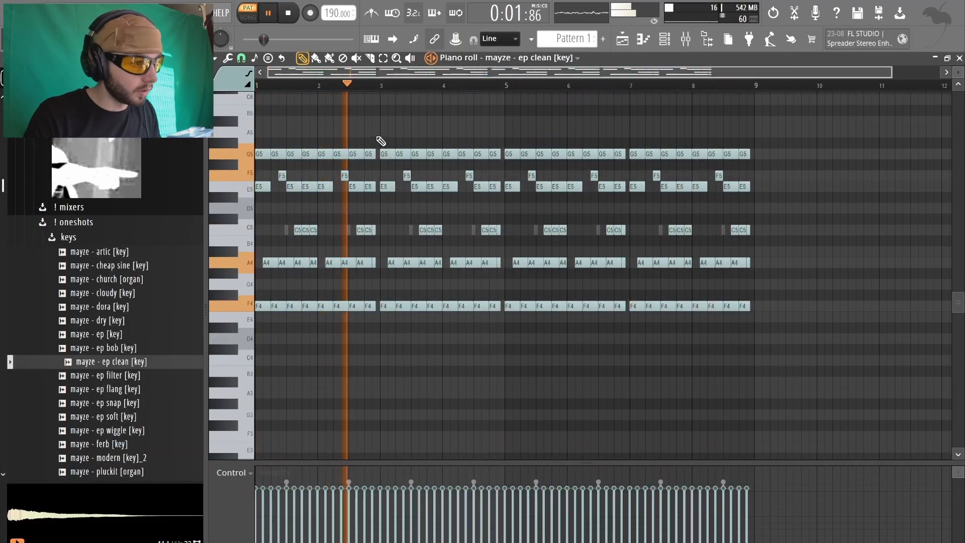
scroll(264, 177, "up", 3, "ctrl")
scroll(291, 178, "up", 1)
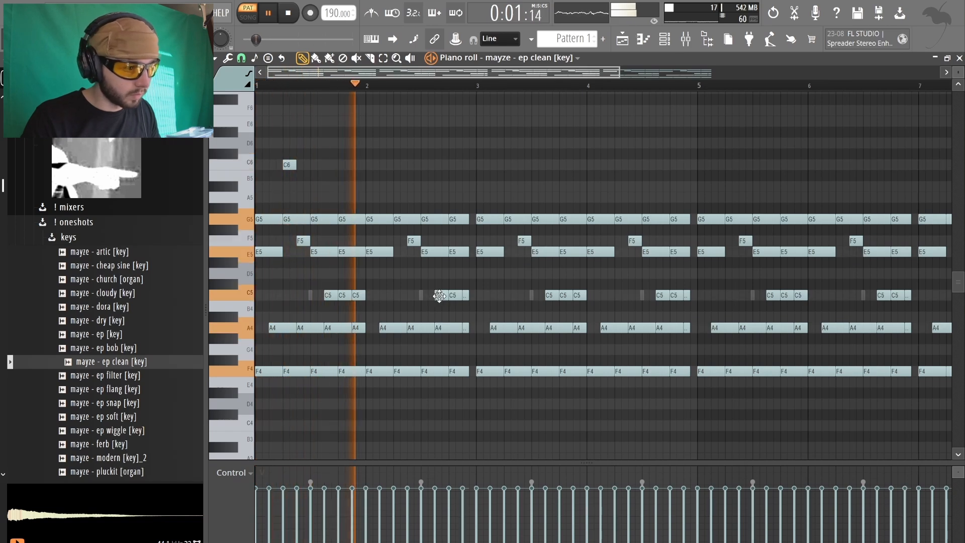
mouse_move(439, 296)
left_mouse_down()
mouse_move(429, 299)
mouse_move(446, 295)
left_mouse_up()
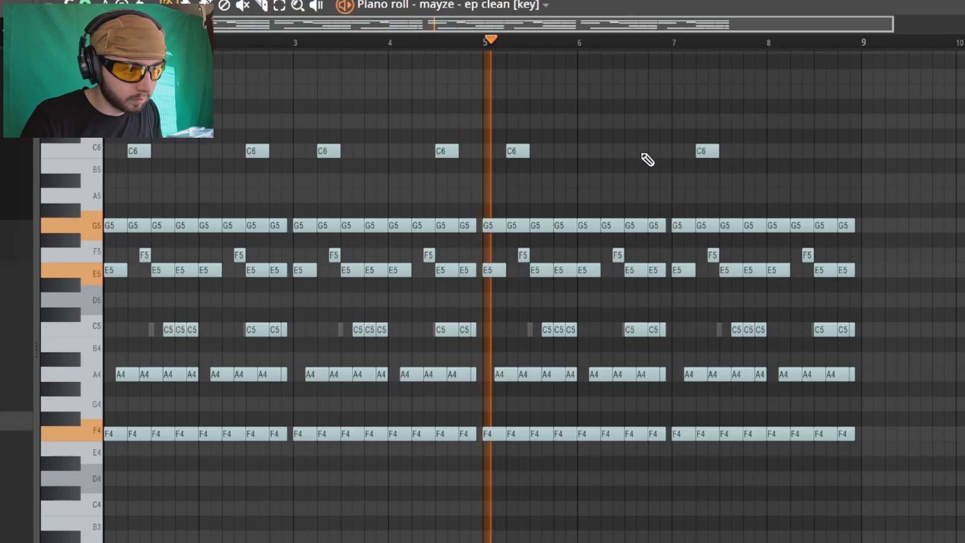
Add C6 notes on beat 3 of bars 6 and 8 and extend the beat-3 C6 notes of every even bar to the bar's end.
left_click(631, 151)
left_click(819, 151)
left_click_drag(869, 129, 824, 157)
left_click(641, 152, "ctrl+shift")
left_click(445, 151, "ctrl+shift")
left_click(256, 151, "ctrl+shift")
left_click_drag(267, 149, 297, 151)
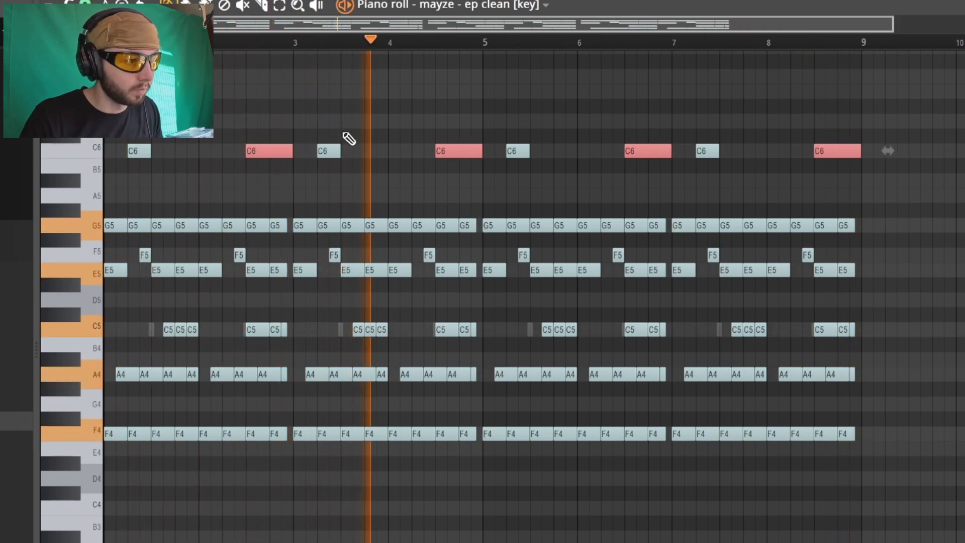
left_click(371, 136)
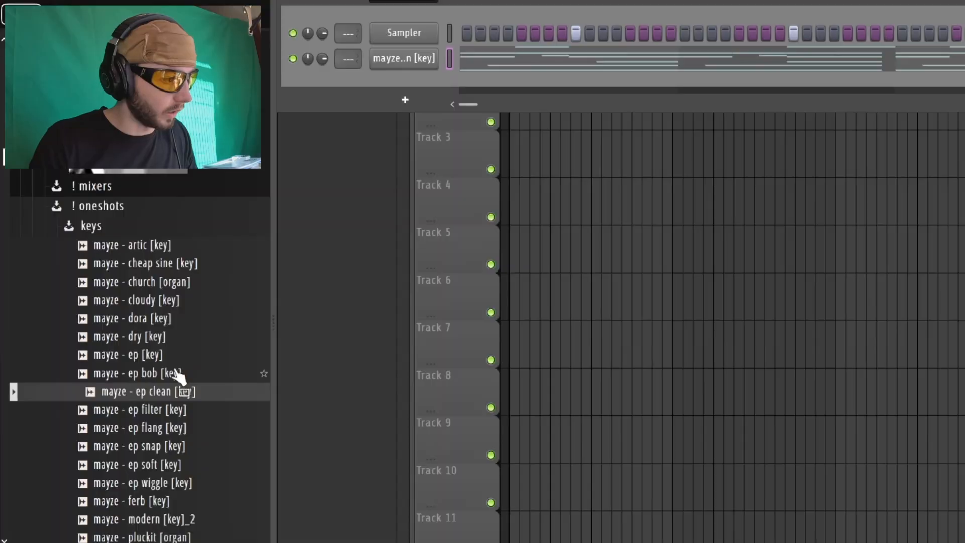
Audition mayze - ep bob [key] in the key channel and replace it with mayze - ep [key].
left_click(177, 373)
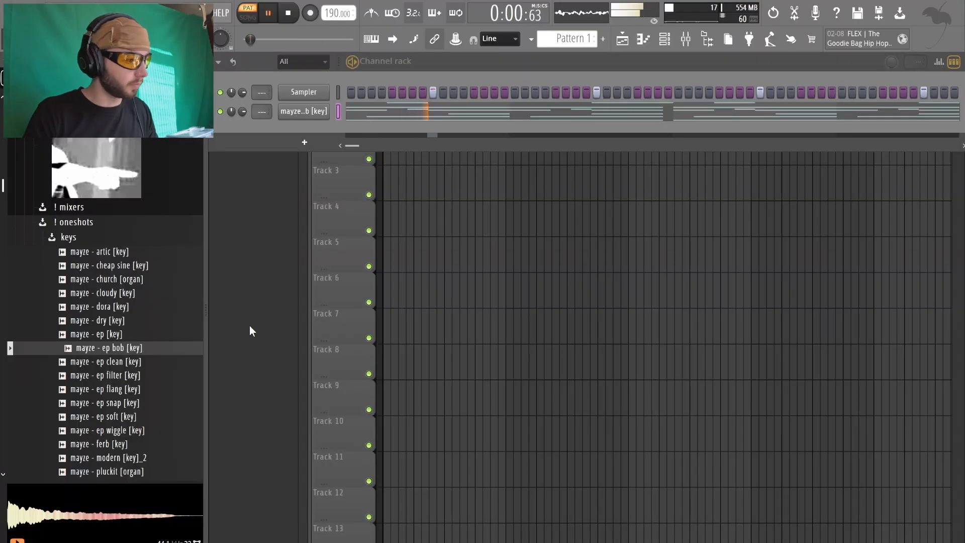
key("space")
key("Up")
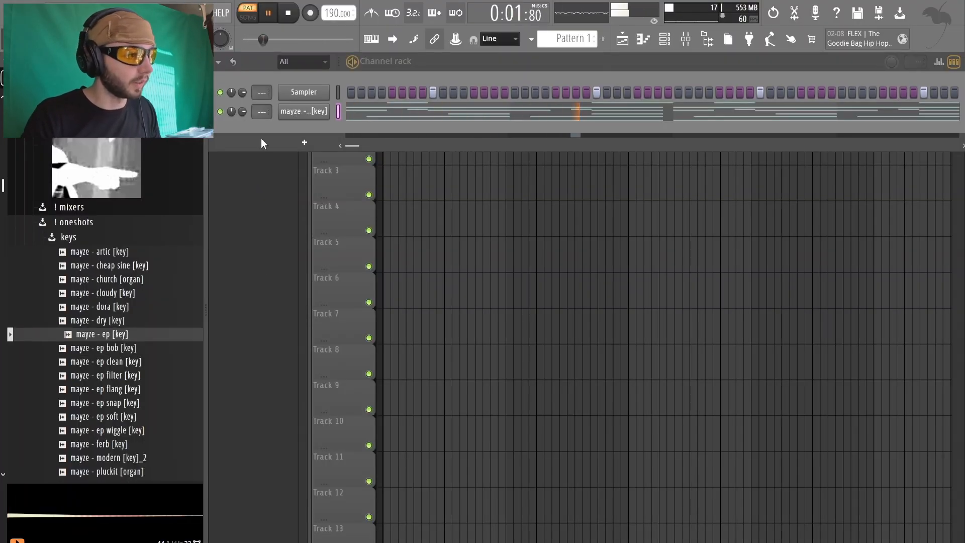
Open the key channel's sampler settings and view its precomputed effects and envelope settings.
left_click(307, 111)
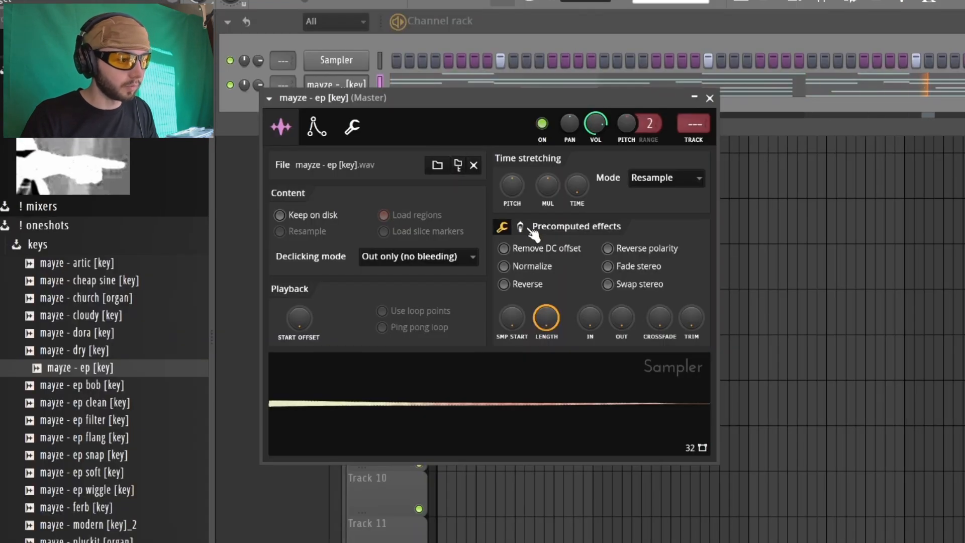
left_click(522, 227)
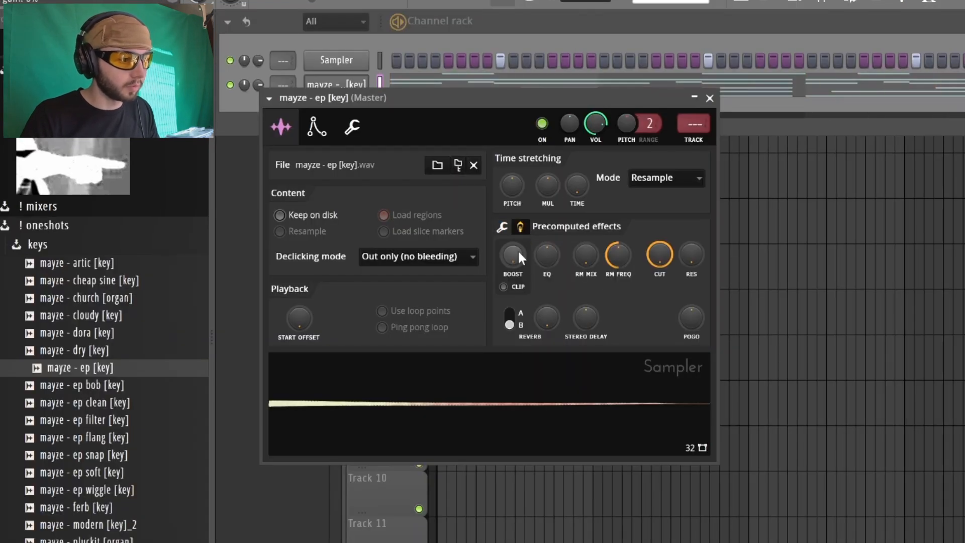
left_click(316, 130)
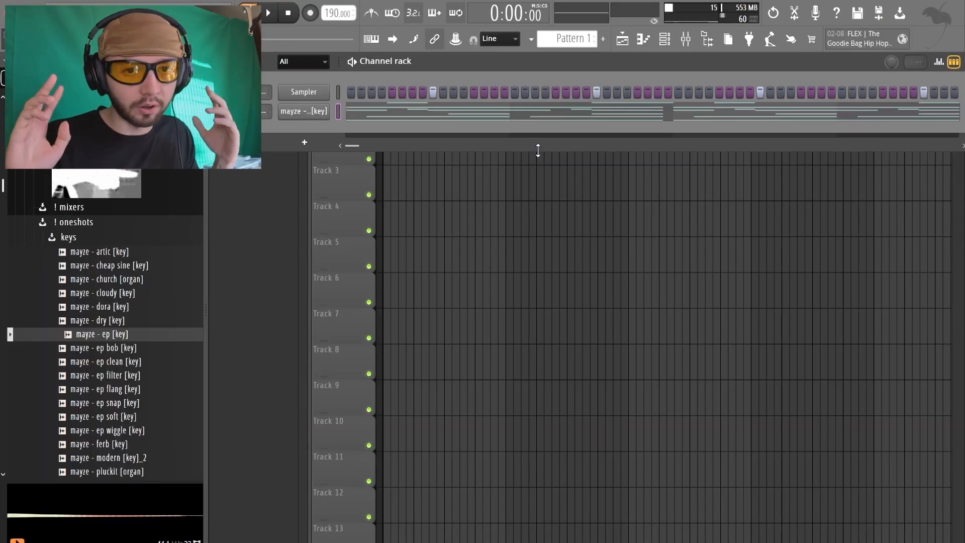
Load the mayze zay dat [snare] on a new channel and lay a syncopated two-bar C5 pattern, repeated through bar 4.
left_click(96, 224)
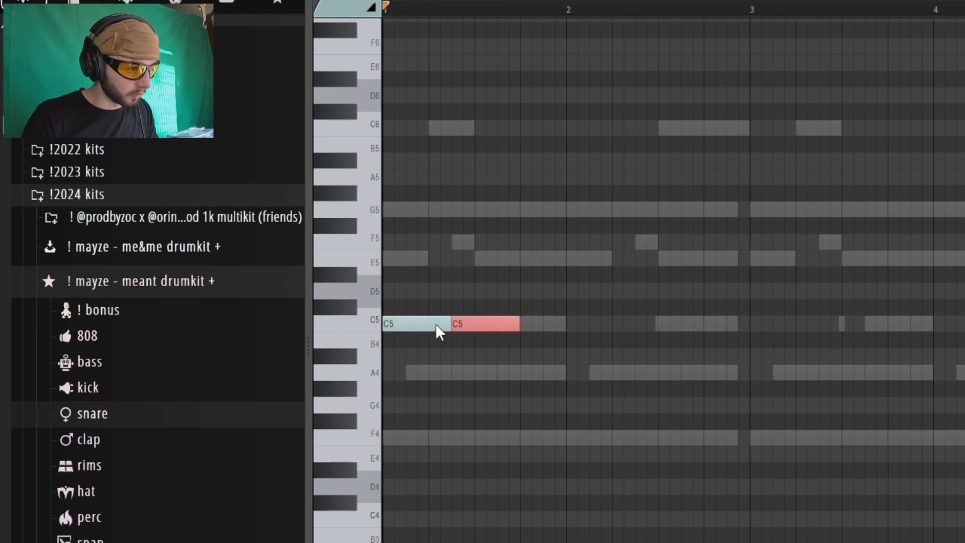
left_click(614, 324)
left_click(691, 324)
key("space")
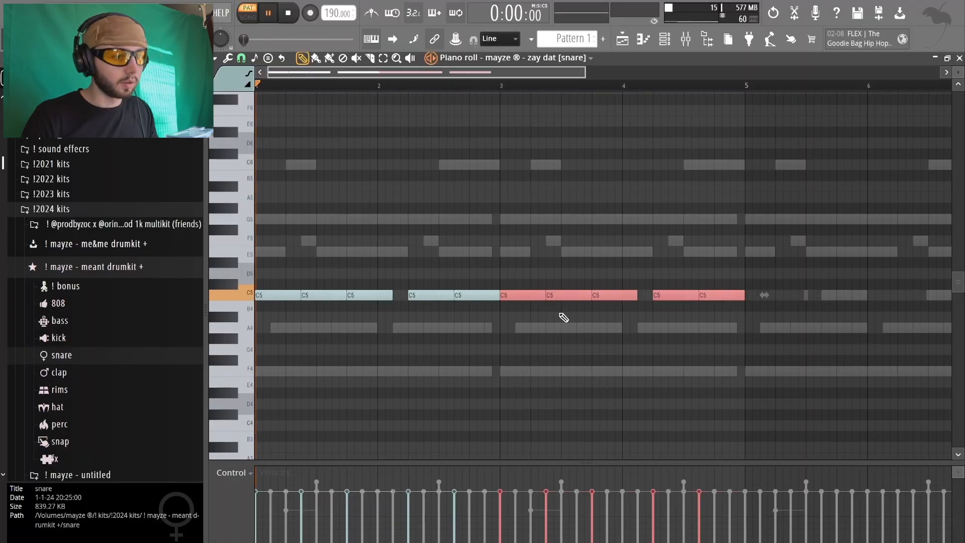
Add extra C5 snare hits in bar 4 and duplicate the four-bar pattern through bar 8.
left_click(566, 315, "super")
key("super+a")
right_click(437, 260)
left_click(677, 284)
right_click(675, 282)
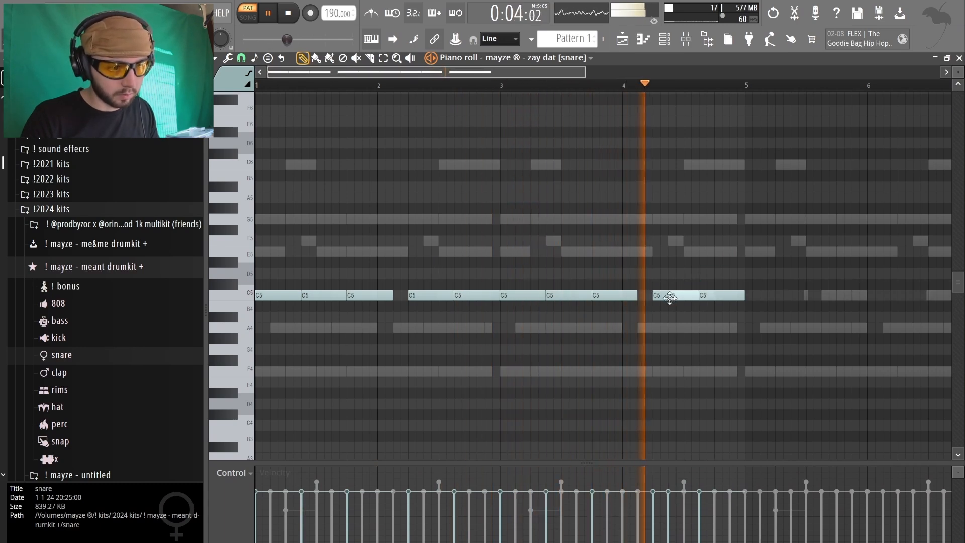
key("super+b")
Lengthen all snare notes so each one reaches the next without gaps.
key("super+a")
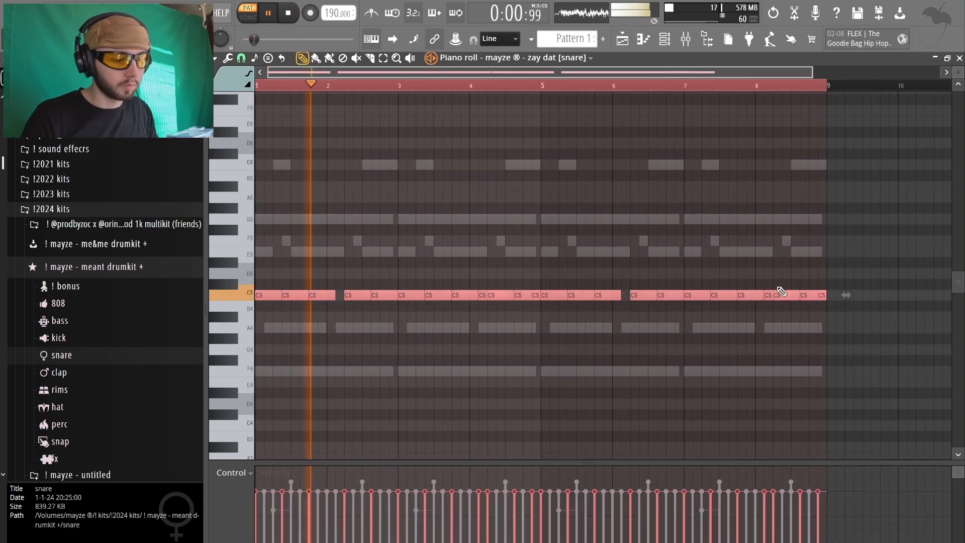
key("super+d")
key("super+a")
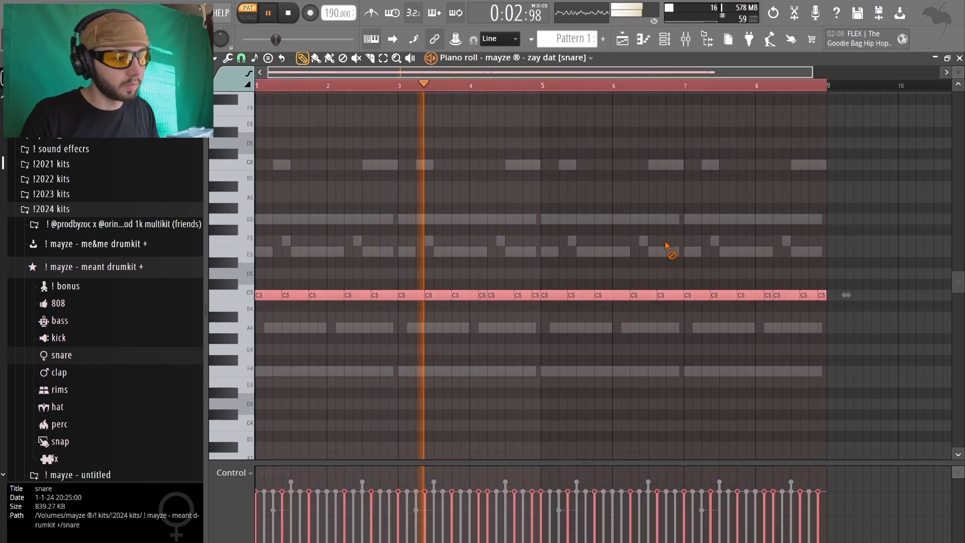
key("super+d")
key("super+a")
key("super+d")
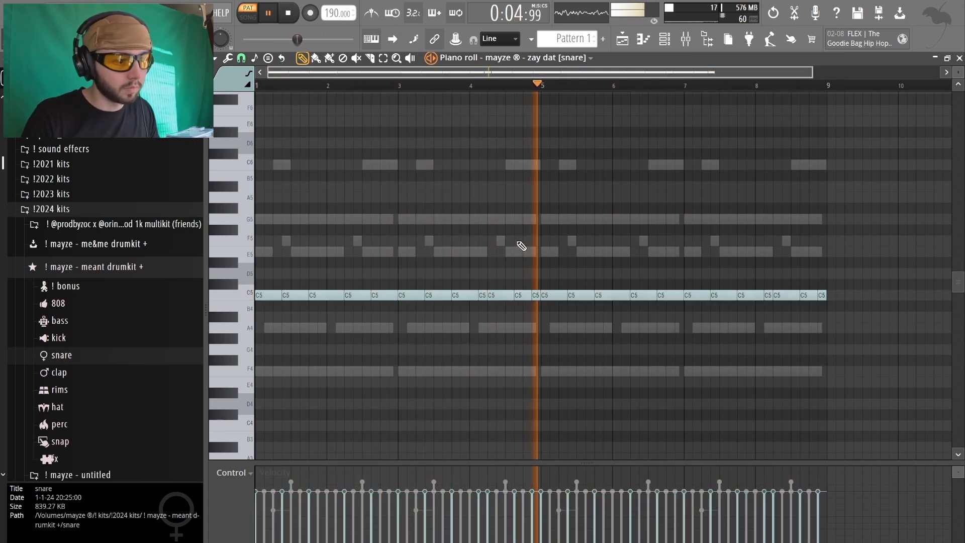
key("super+a")
key("super+d")
key("super+a")
key("super+d")
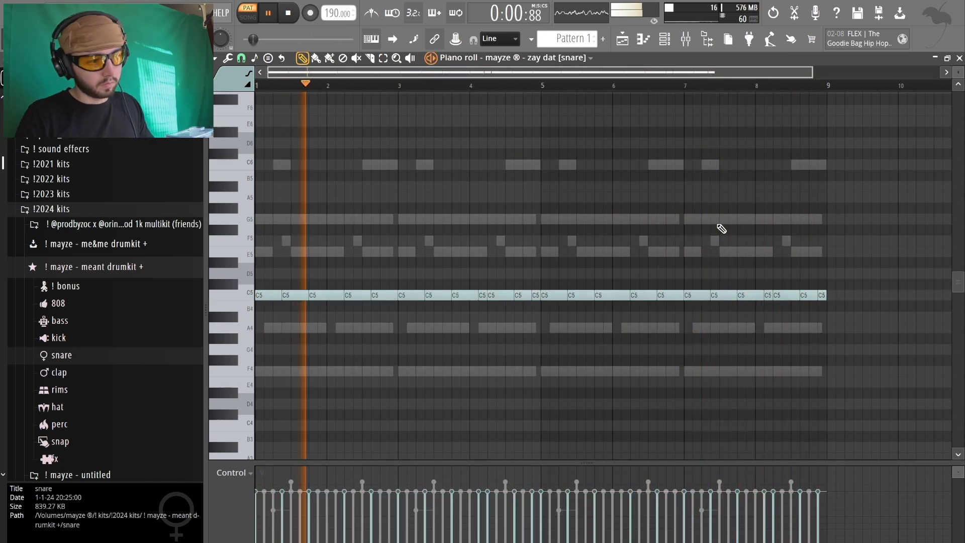
Delete the last snare hit of bars 4 and 8 and add a hit between beats 3 and 4 of bars 1 and 5.
right_click(537, 296)
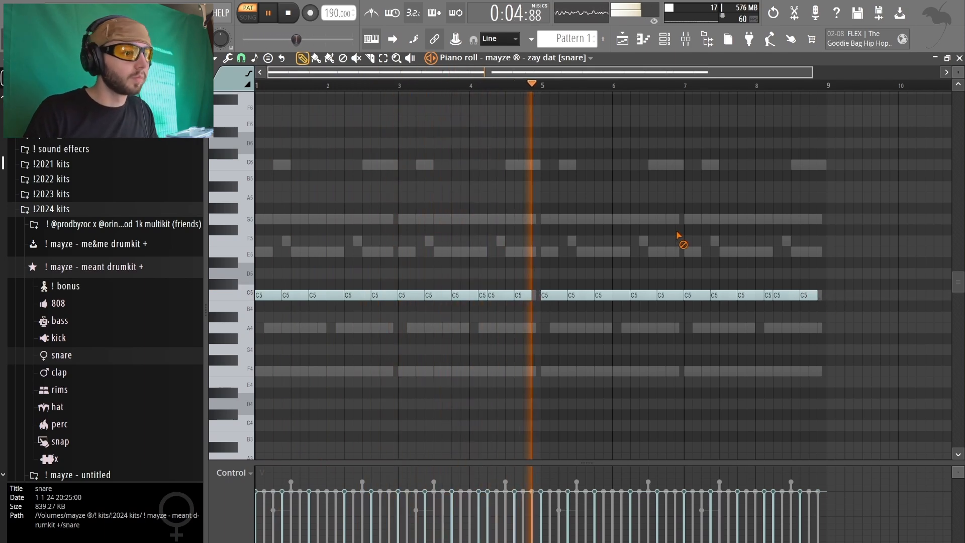
left_click(304, 297)
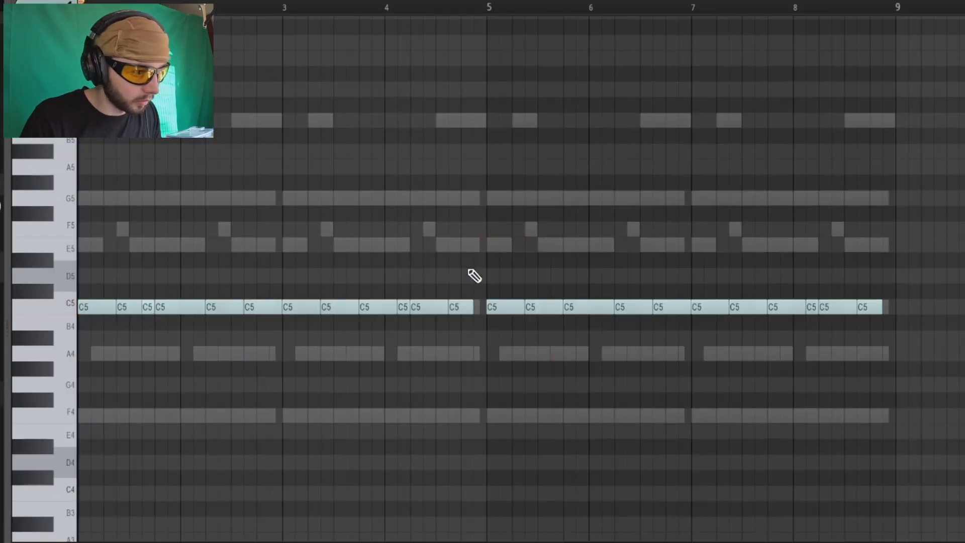
Make all snare notes legato and lower the velocity of the short hits in bars 1 and 5.
key("super+a")
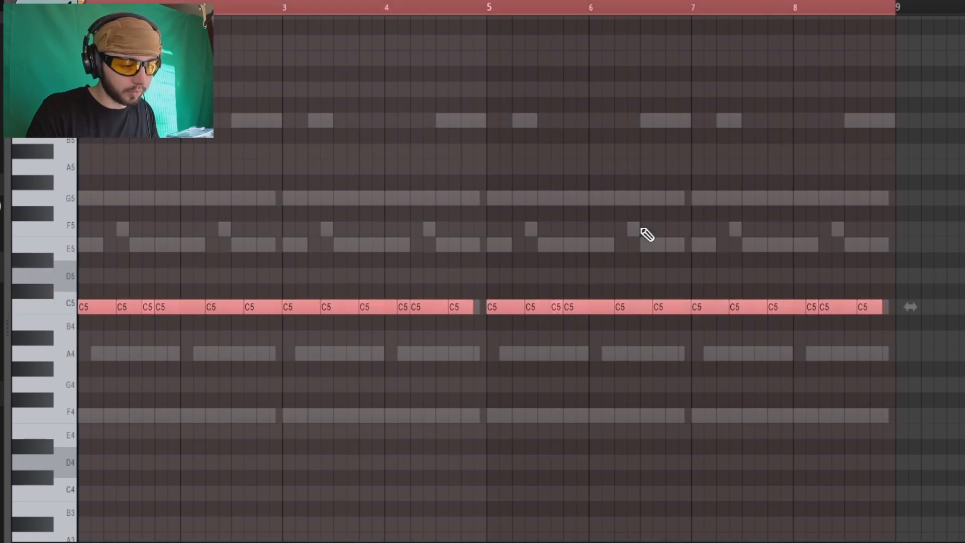
key("super+l")
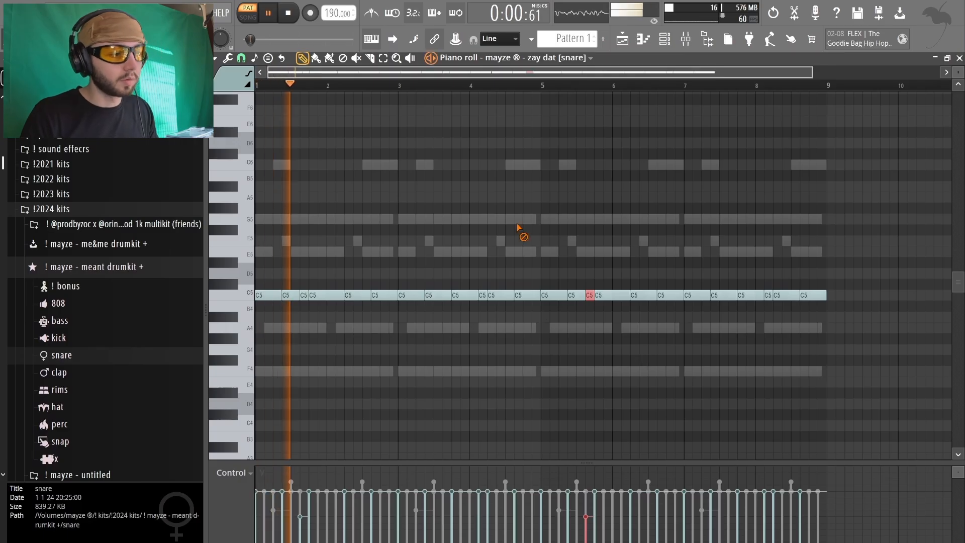
key("super+a")
right_click(523, 223)
key("super+a")
right_click(566, 202)
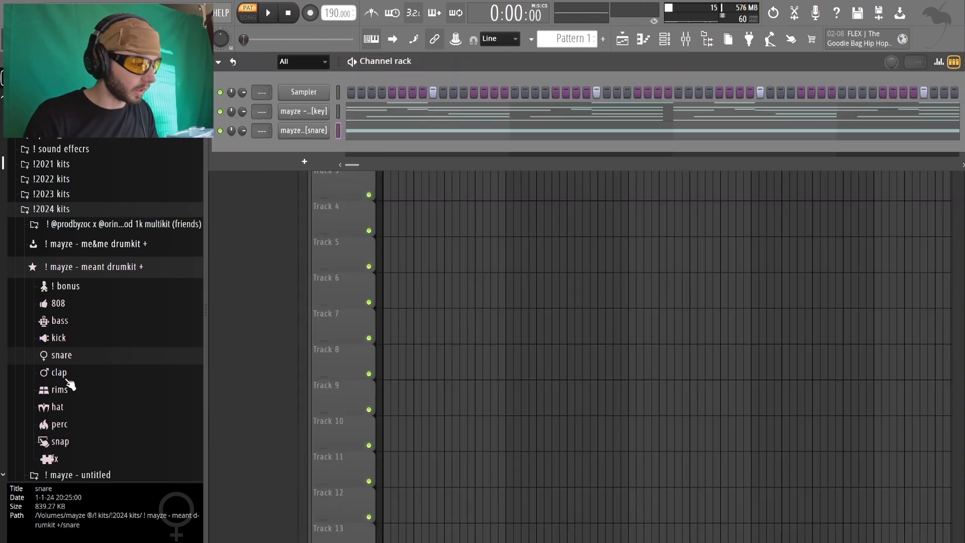
Replace the default Sampler channel's sound with mayze - cycle [clap]_3 from the meant drumkit's clap folder.
left_click(67, 378)
left_click(115, 424)
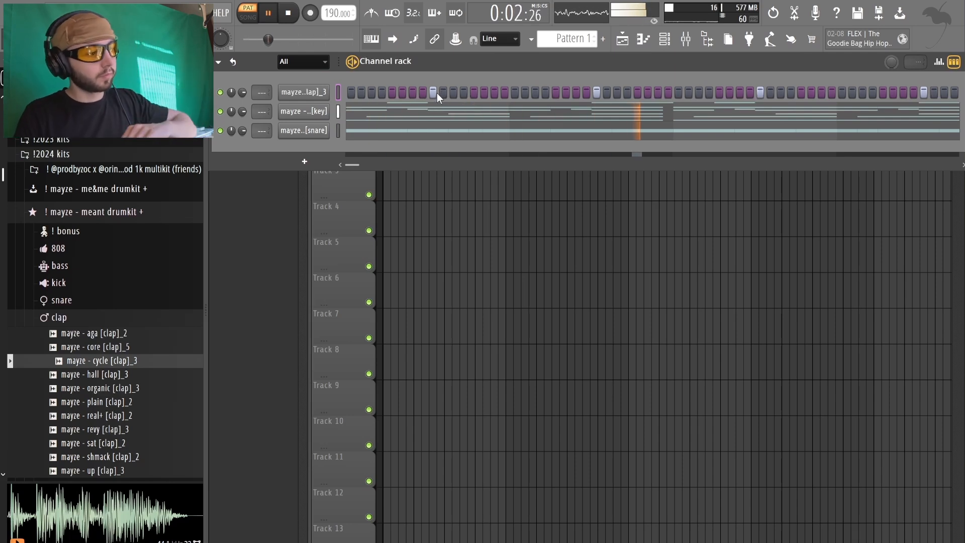
left_click(107, 317)
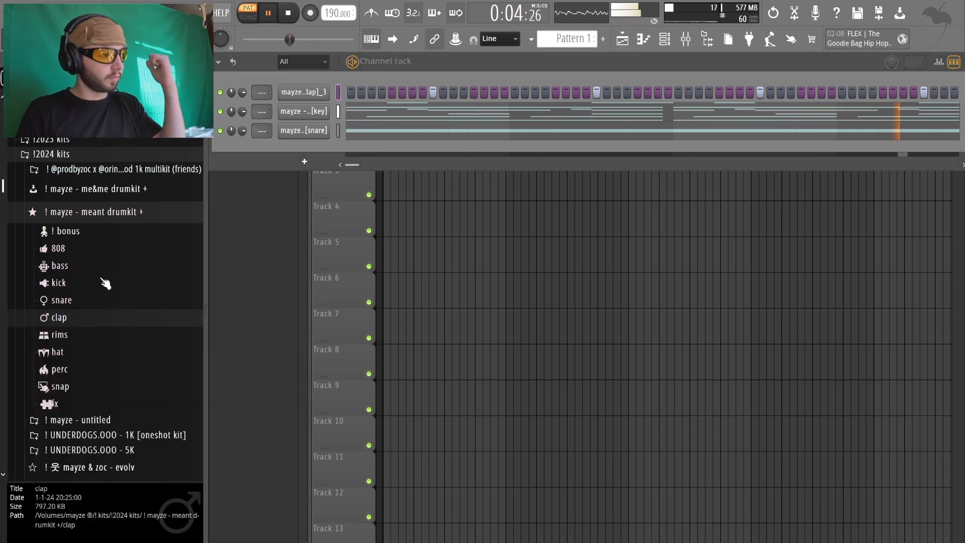
Load ! mayze - clean [808]_1 from the mayze - untitled kit and copy the snare notes into its channel, raised to F5.
left_click(102, 212)
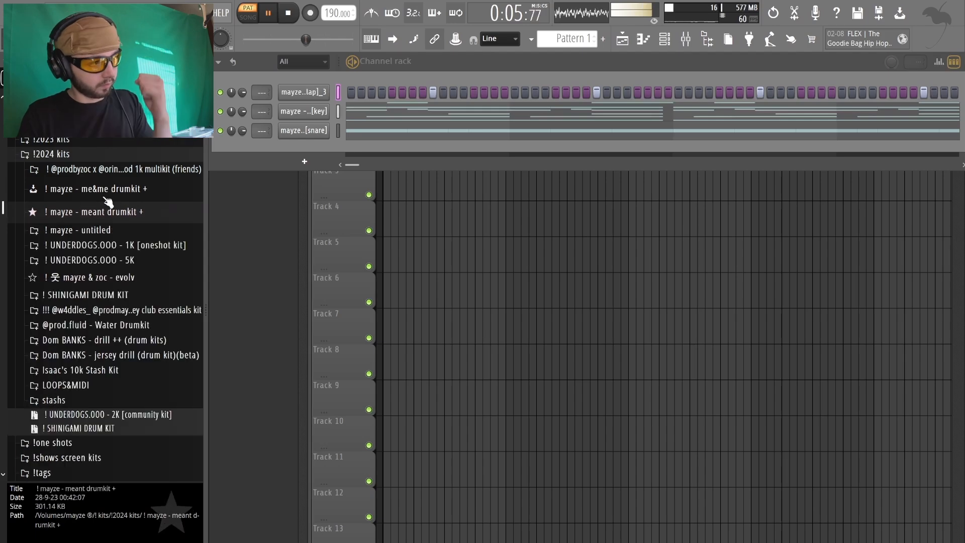
left_click(101, 233)
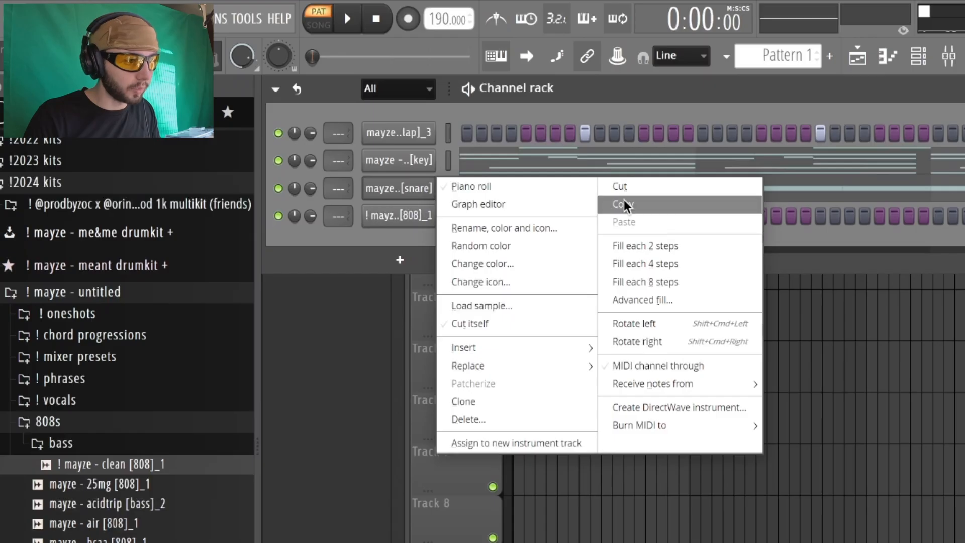
left_click(597, 203)
right_click(384, 212)
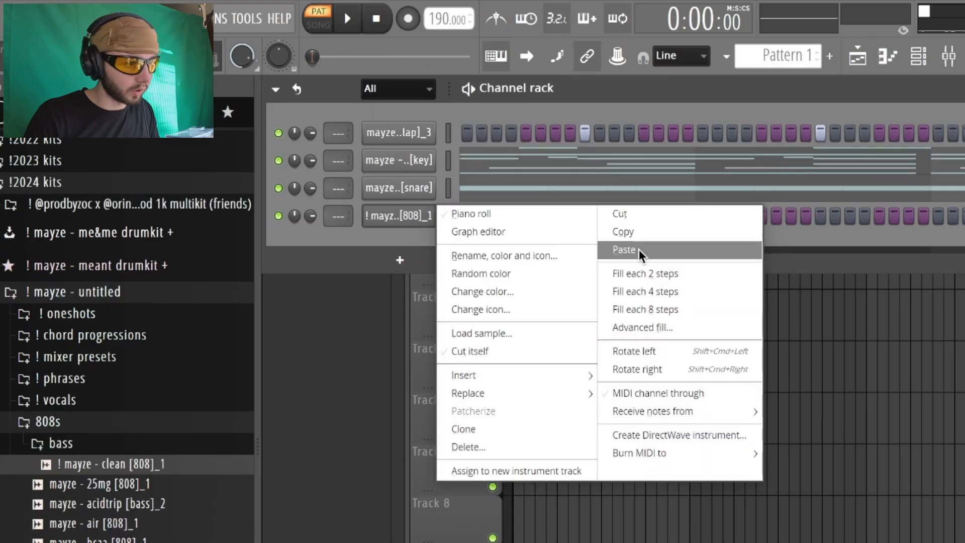
left_click(638, 252)
left_click(600, 222)
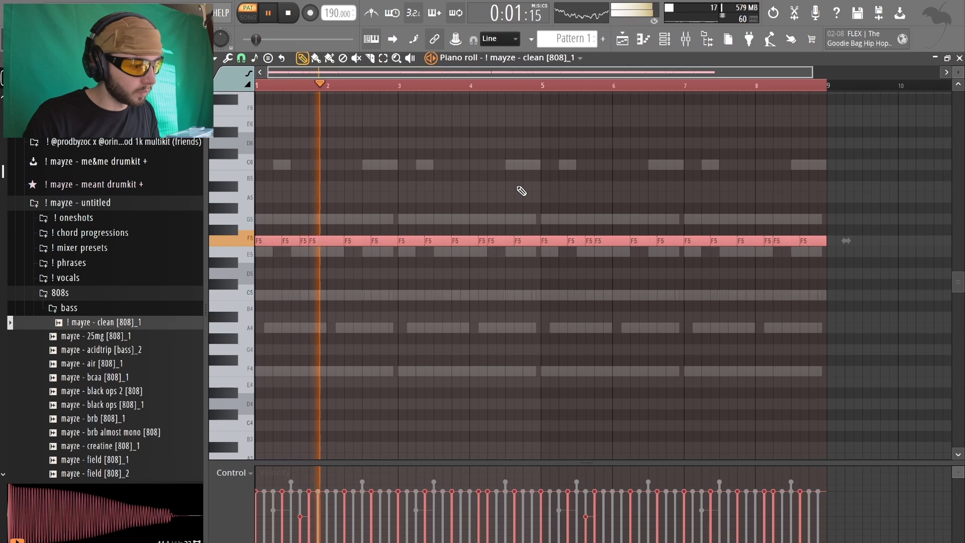
Select the 808's F5 notes across the eight bars, leaving out the quieter short hits in bars 1 and 5.
left_click_drag(262, 215, 288, 255)
left_click_drag(334, 225, 474, 255)
left_click_drag(473, 214, 528, 269)
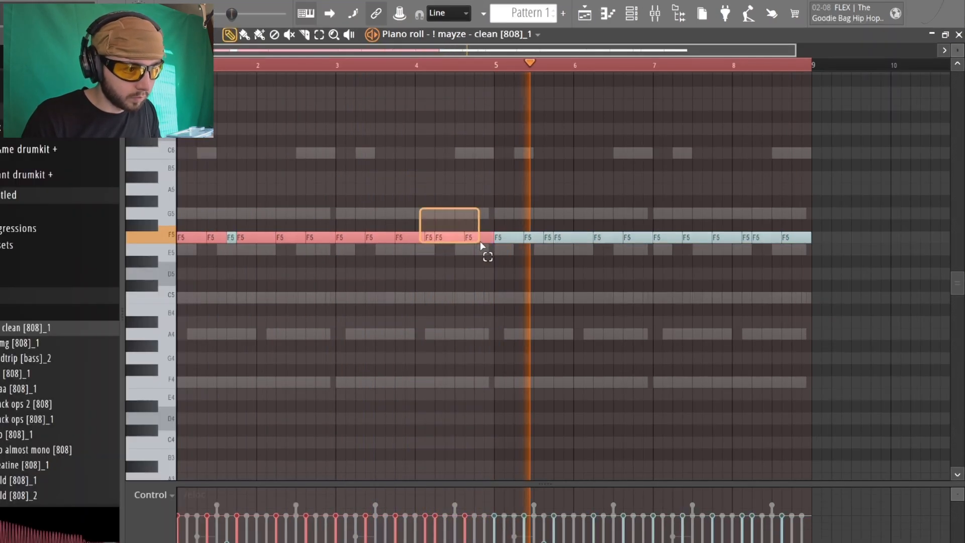
left_click_drag(571, 209, 808, 308)
left_click(808, 307)
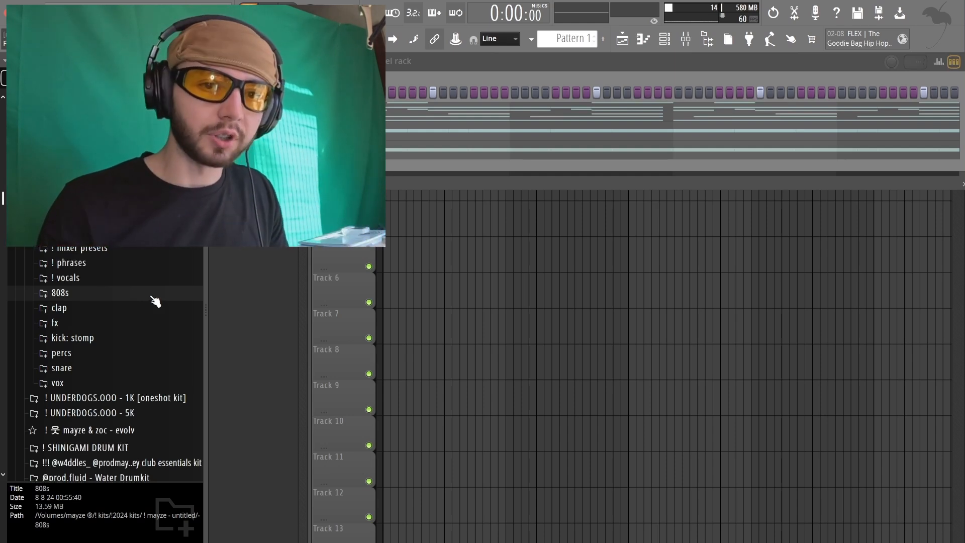
Load mayze - ko [stomp]_2 from the kick: stomp folder on a new channel with a hit on the first step.
left_click(103, 338)
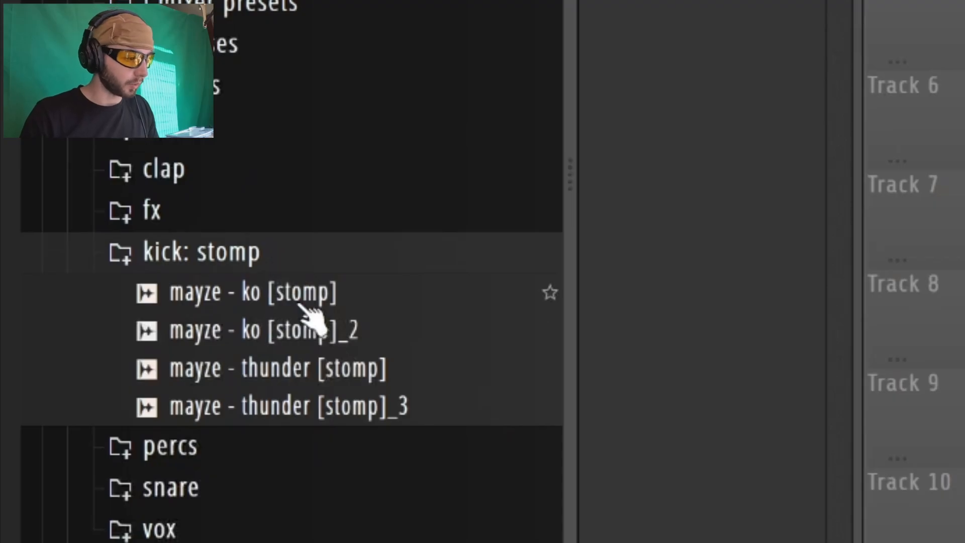
left_click_drag(305, 309, 955, 0)
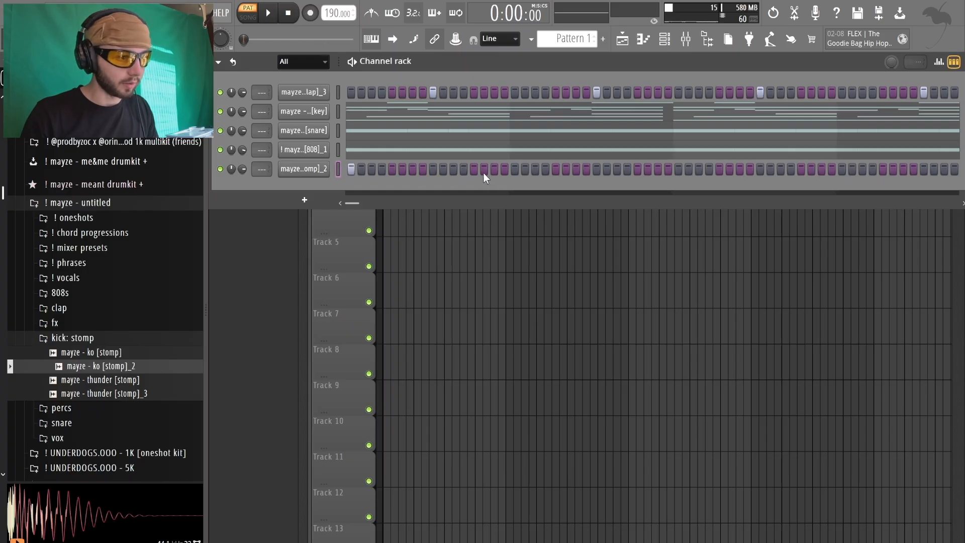
Add a ko [stomp]_2 hit on the thirteenth step and place mayze - thunder [stomp]_3 notes at C5 late in bars 2 and 6.
left_click(474, 169)
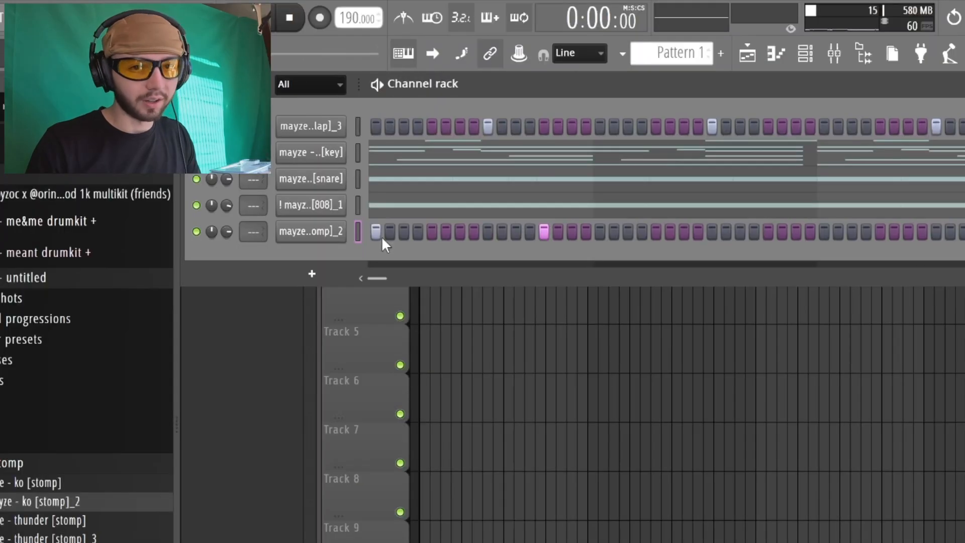
key("space")
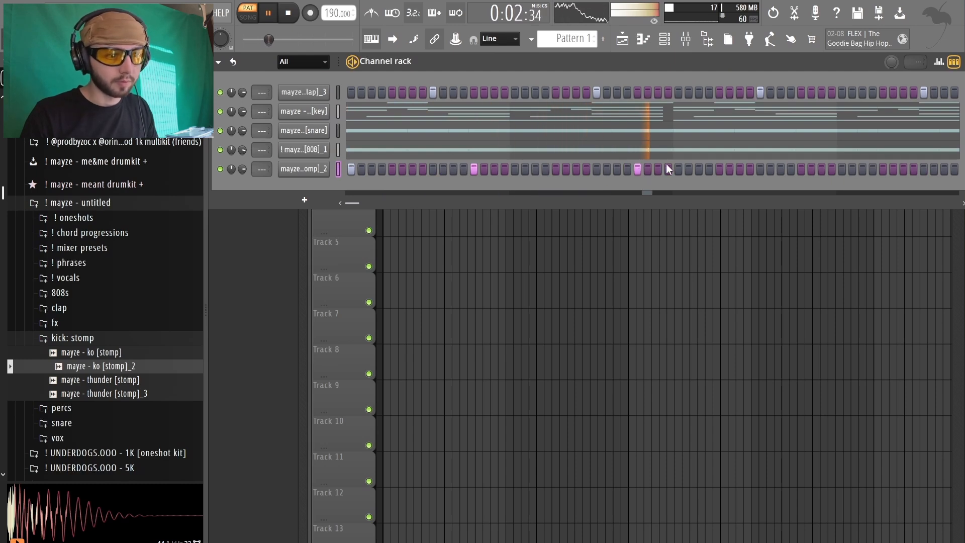
key("F7")
left_click(380, 295)
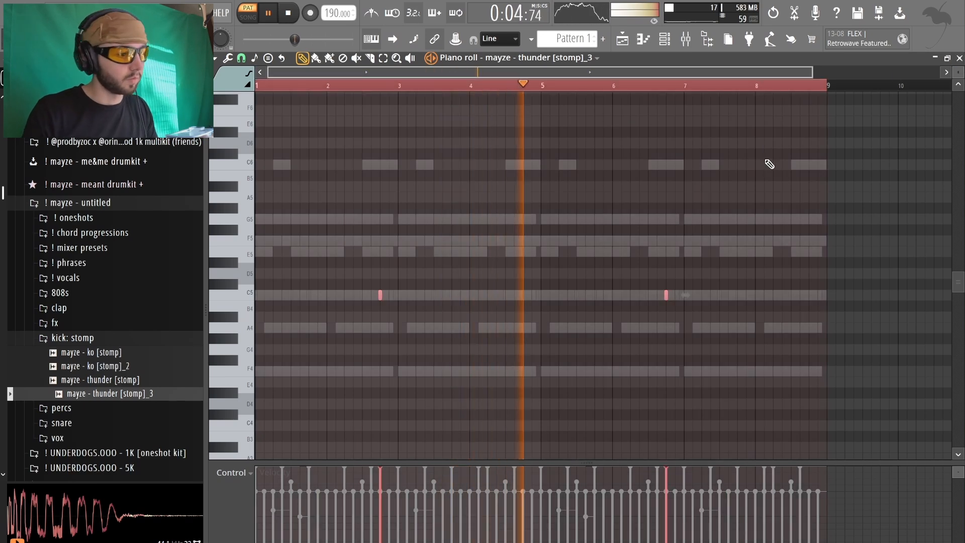
key("space")
Route the ep [key] channel to mixer insert 1 and the clap, snare, 808 and stomp channels to inserts 10 to 14.
left_click(644, 39)
left_click(686, 39)
left_click(431, 322)
scroll(304, 111, "up", 1)
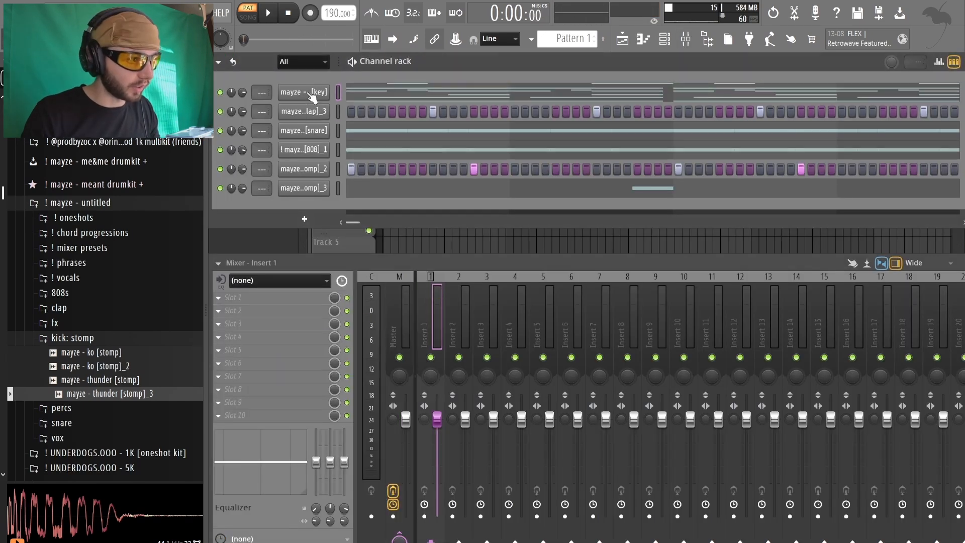
key("ctrl+l")
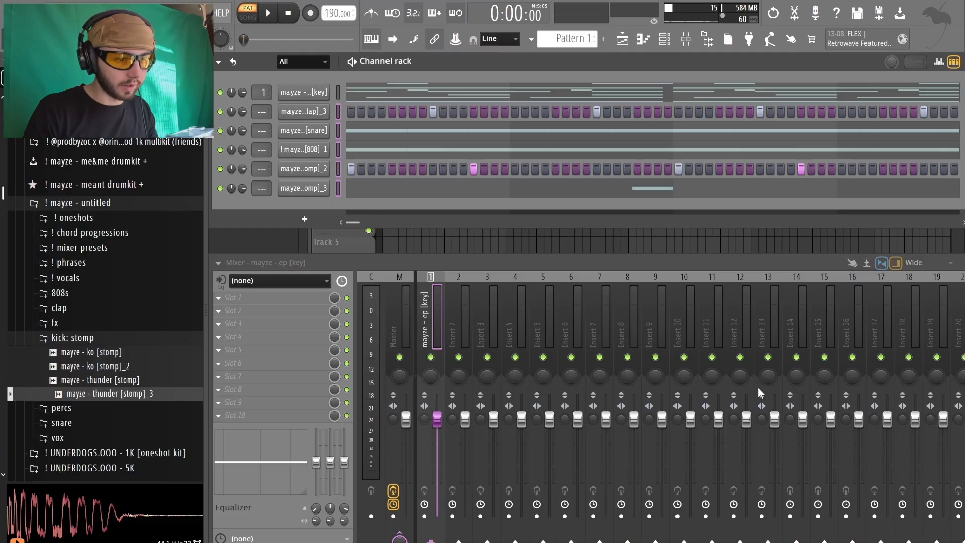
left_click(685, 306)
key("ctrl+shift+l")
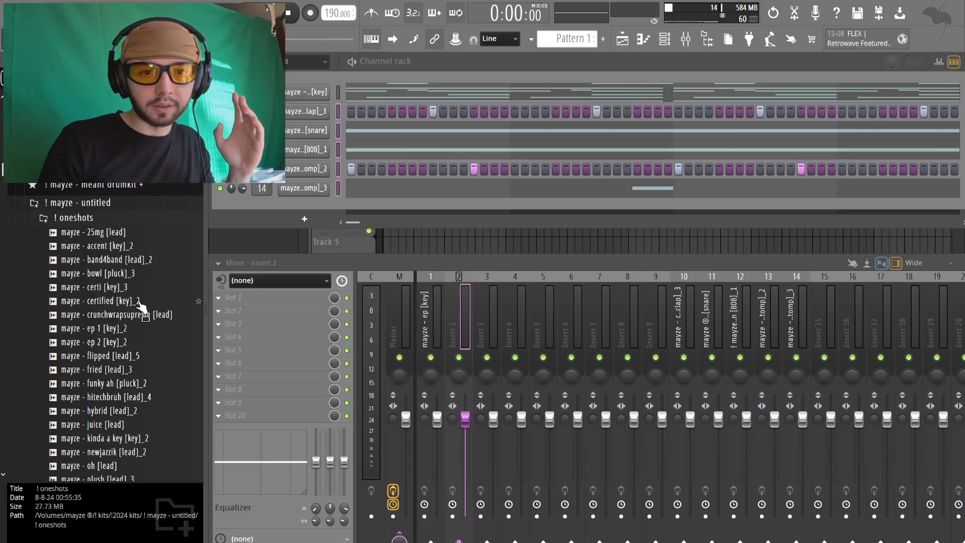
Load mayze - crunchwrapsupreme [lead] from the oneshots on a new channel and set its first note to E5 at bar 1.
left_click(140, 303)
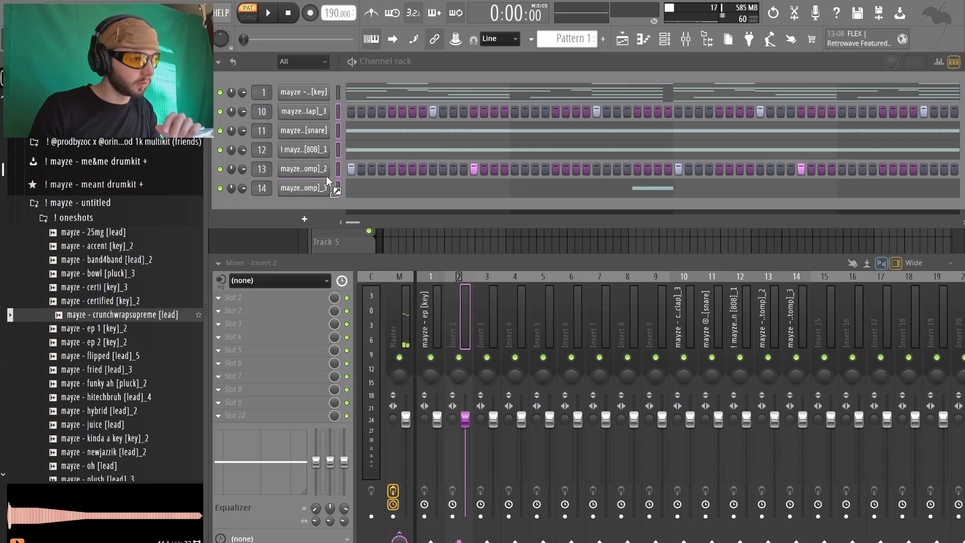
left_click_drag(327, 176, 299, 198)
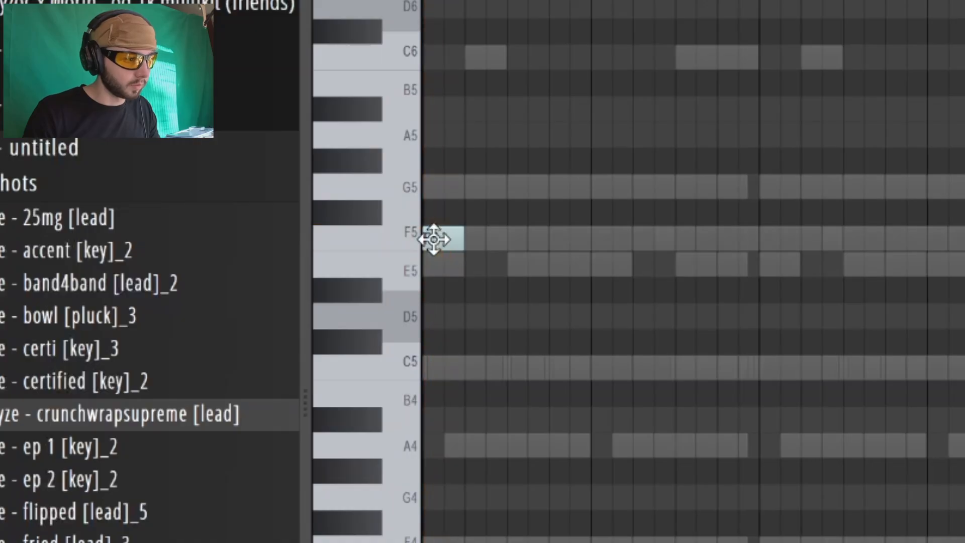
left_click_drag(433, 239, 421, 263)
key("space")
Write a two-bar lead phrase of E5 notes with an F5 slide note over the last, longer E5.
left_click(509, 266)
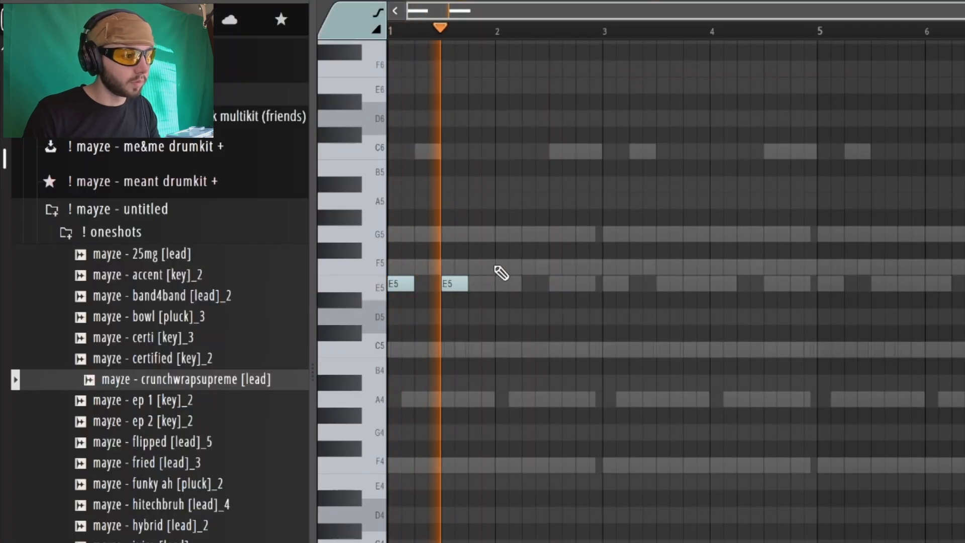
left_click(596, 240)
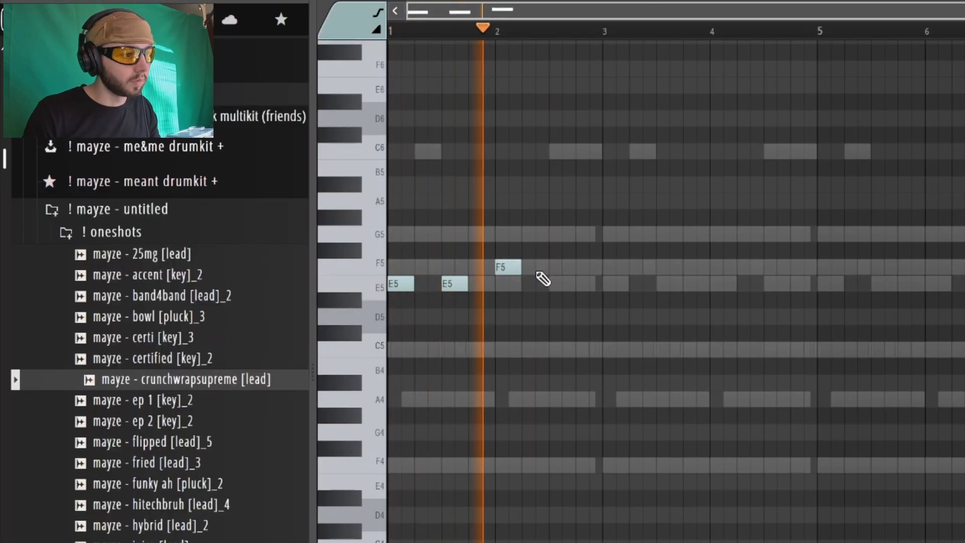
left_click_drag(502, 263, 502, 282)
left_click(552, 280)
left_click_drag(576, 280, 598, 264)
left_click(563, 266)
mouse_move(571, 268)
left_mouse_down()
mouse_move(570, 238)
mouse_move(579, 255)
left_mouse_up()
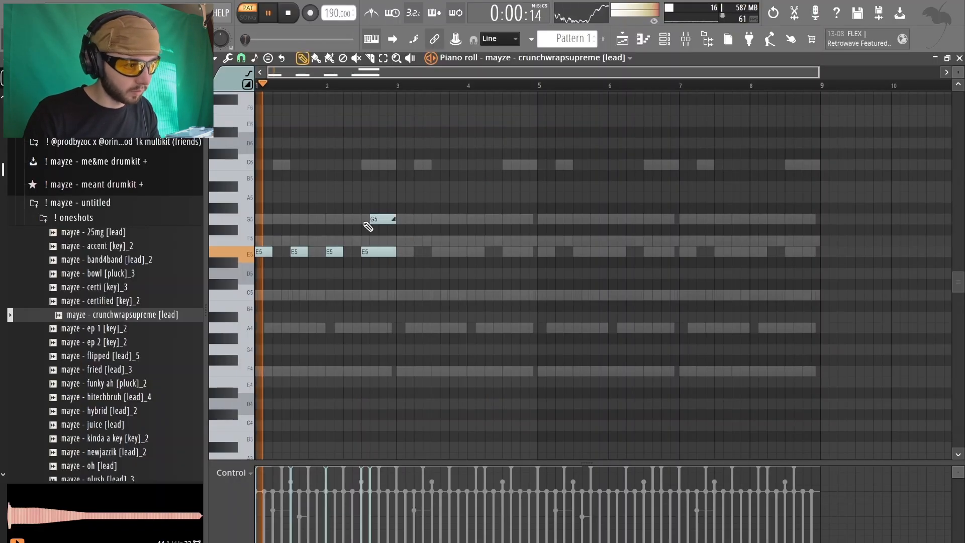
left_click_drag(381, 232, 381, 242)
Duplicate the two-bar lead phrase until it fills all eight bars.
key("ctrl+b")
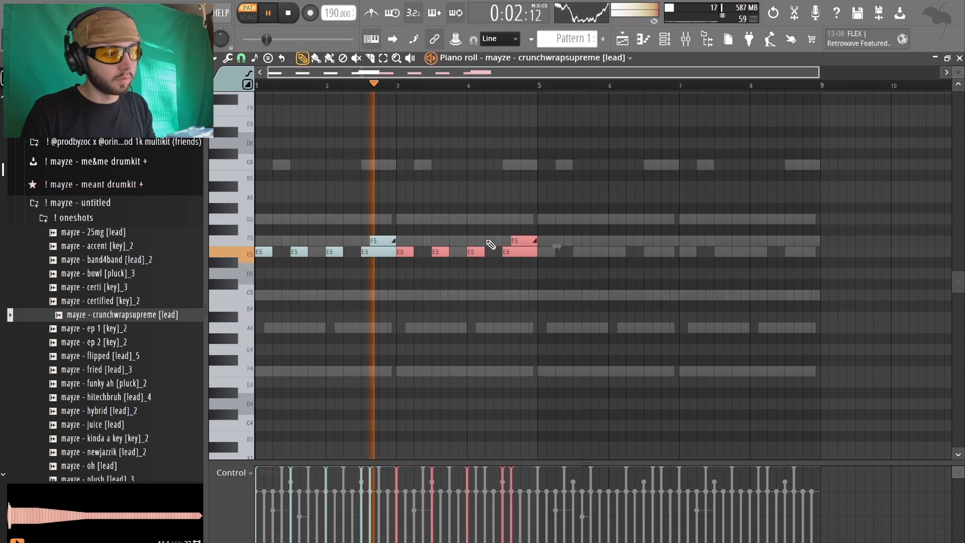
key("ctrl+d")
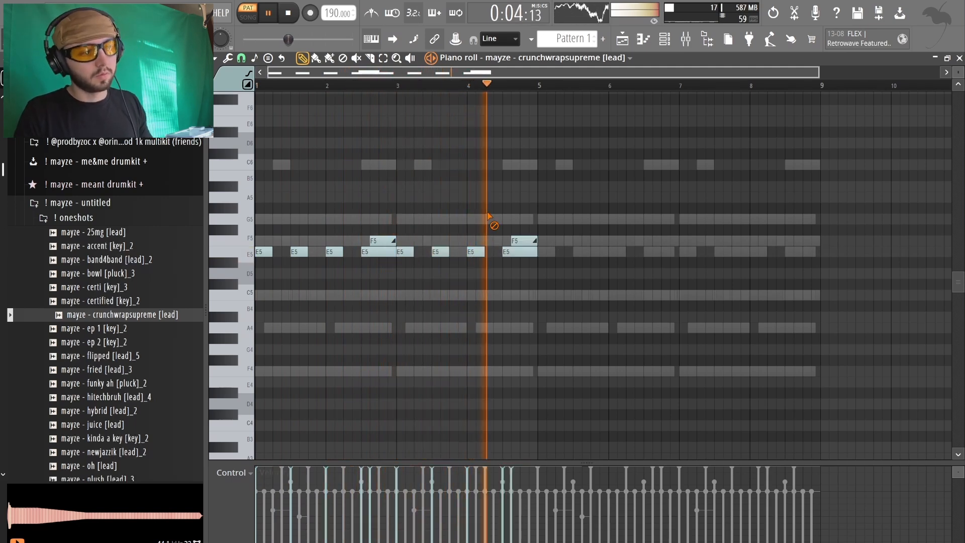
key("ctrl+b")
key("ctrl+a")
key("ctrl+d")
Add two short E5 notes just before bar 2 and short F5 notes ahead of the slides in bars 2 and 4.
left_click(742, 252)
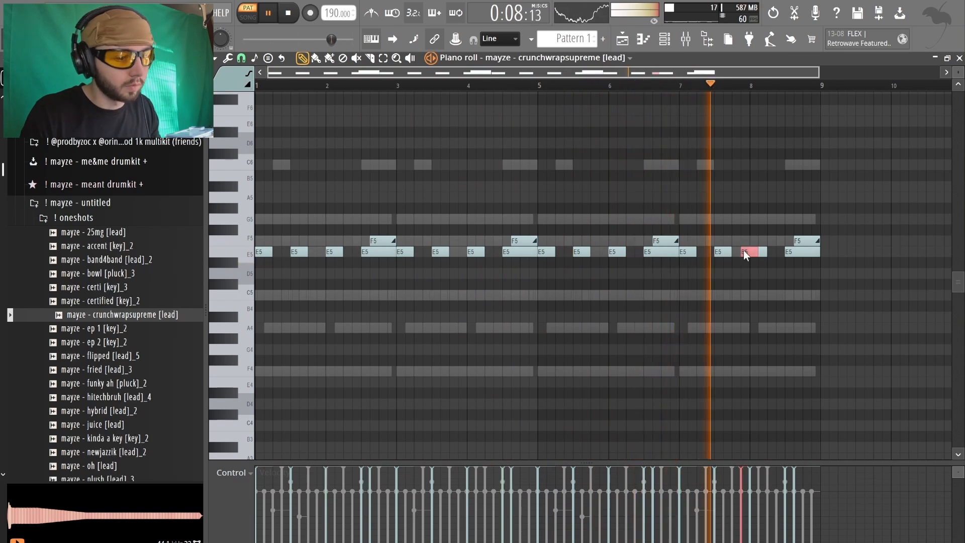
right_click(744, 251)
scroll(348, 262, "up", 3)
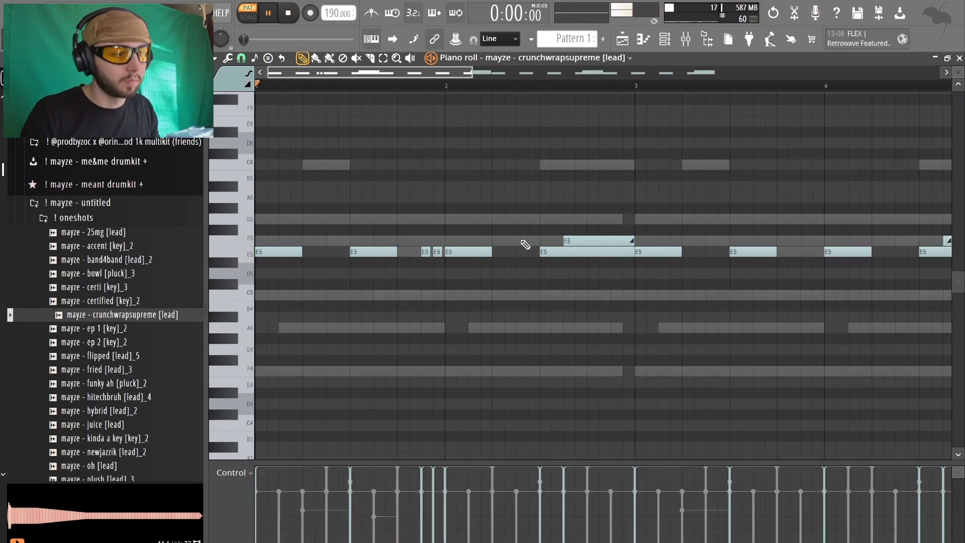
left_click(517, 241)
scroll(543, 229, "down", 2)
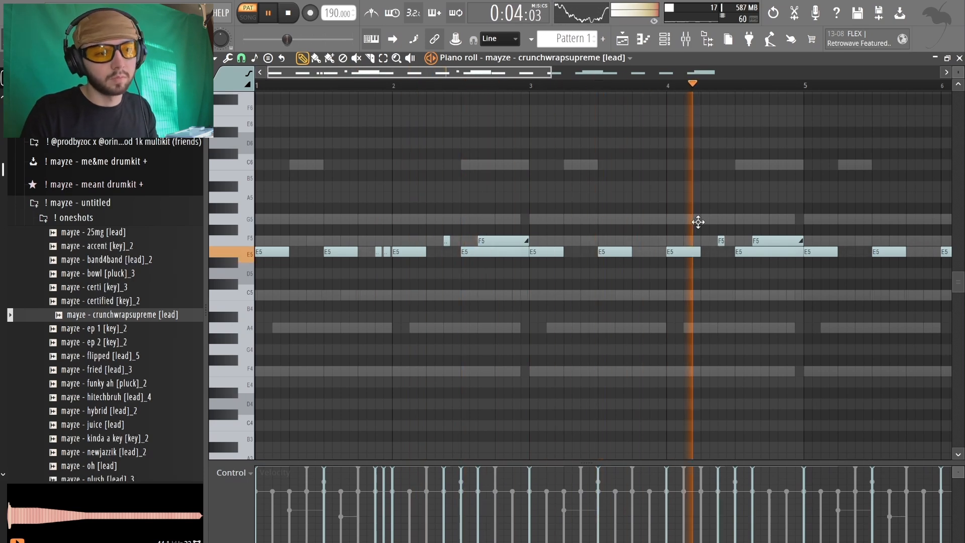
Add a short G5 note in bar 4 and replace the lead in bars 5 to 8 with a copy of bars 1 to 4.
scroll(707, 234, "down", 3)
left_click_drag(541, 225, 913, 297)
key("Delete")
key("ctrl+b")
key("ctrl+a")
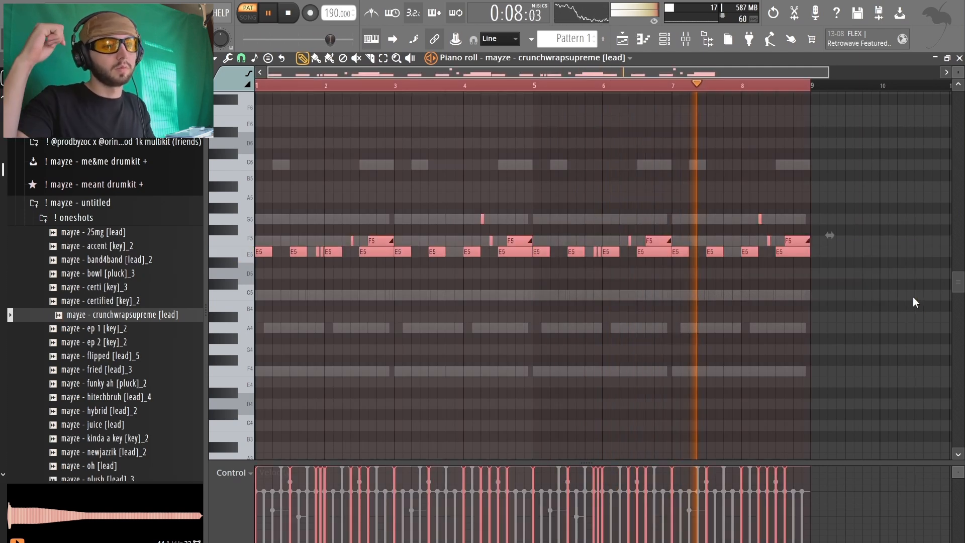
key("ctrl+d")
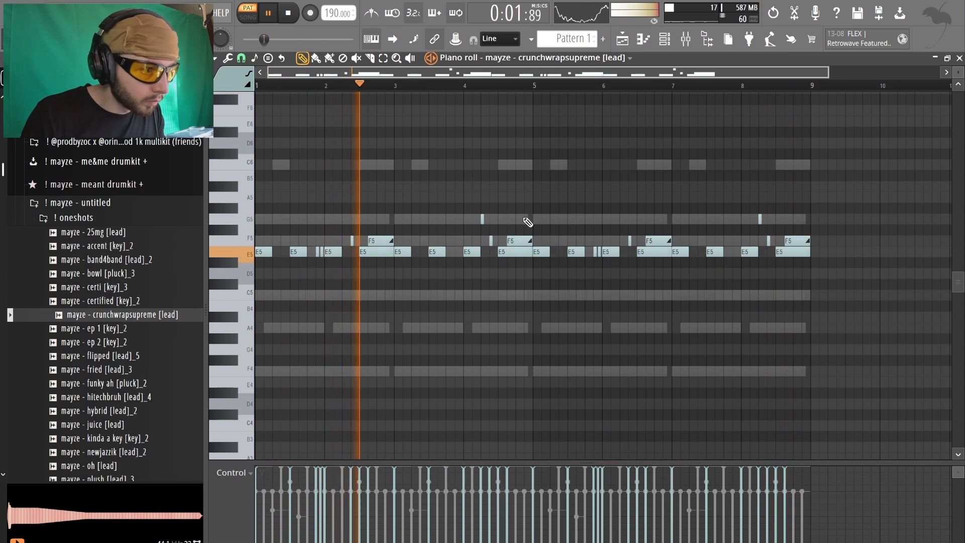
Shorten the last E5 and slide note of bar 4 and add a closing F5 note before bar 5.
scroll(533, 234, "up", 4)
left_click_drag(532, 219, 532, 241)
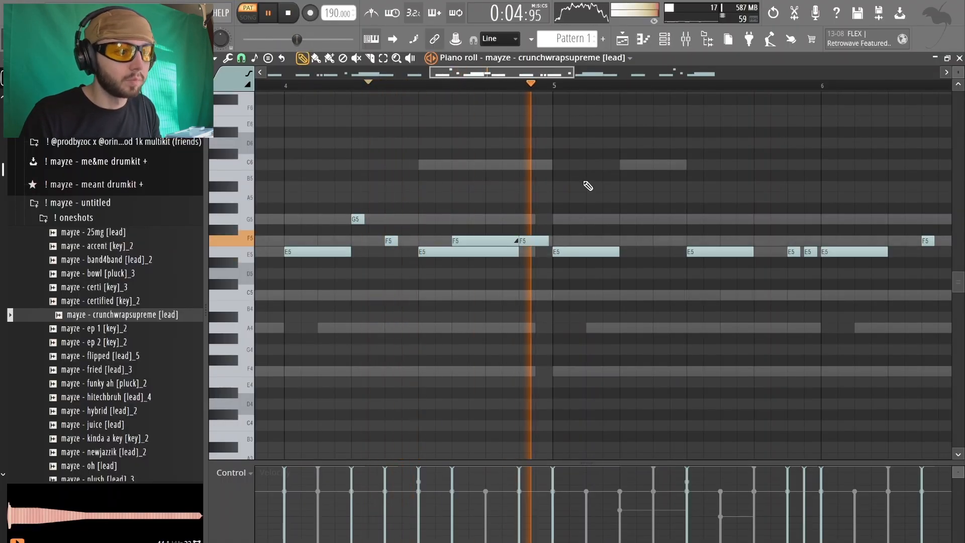
scroll(525, 236, "down", 3)
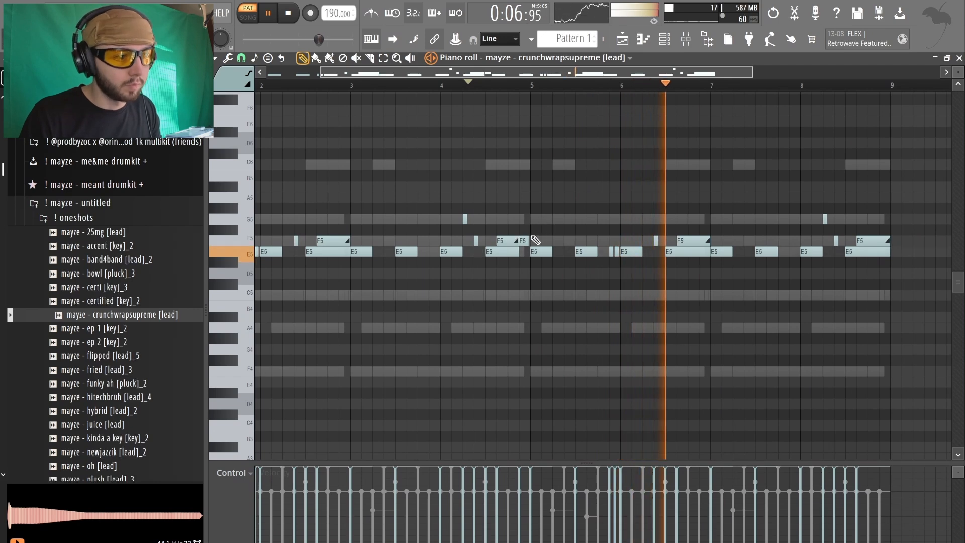
Delete the lead notes in bars 5 to 8 and replace them with a copy of the revised first four bars, aligned to bar 5.
scroll(530, 243, "up", 5)
scroll(516, 241, "down", 3)
left_click_drag(548, 194, 899, 355)
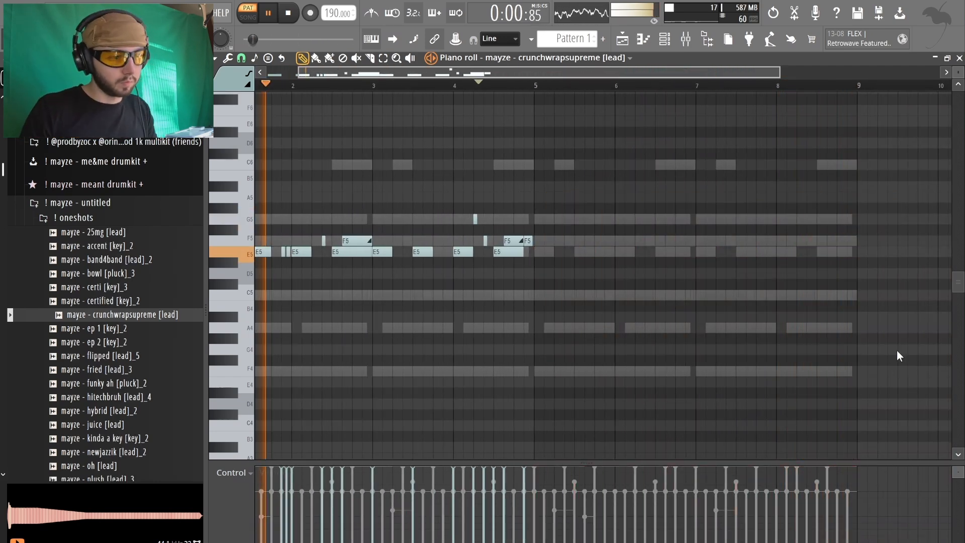
scroll(553, 264, "up", 4)
left_click_drag(411, 250, 421, 250)
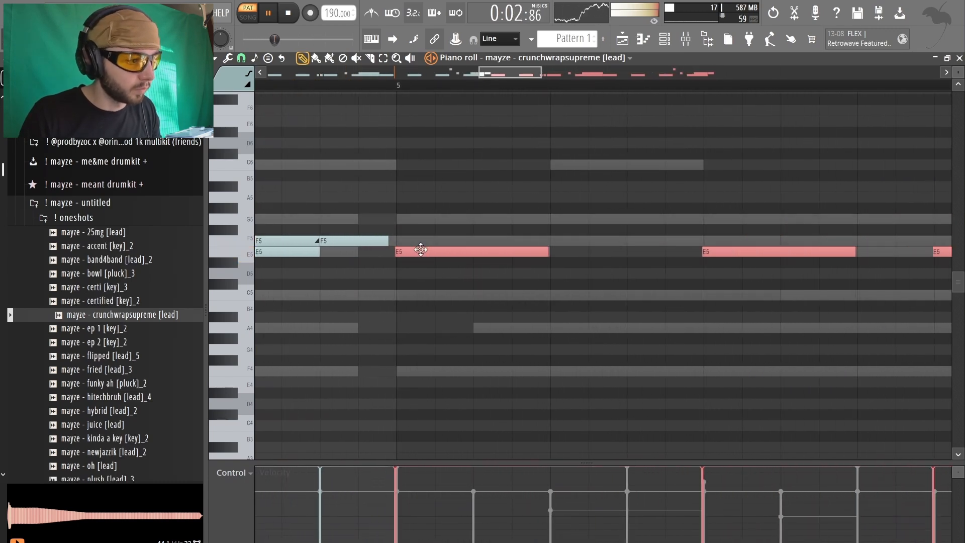
scroll(391, 266, "up", 1)
scroll(391, 267, "down", 6)
left_click(555, 191, "ctrl")
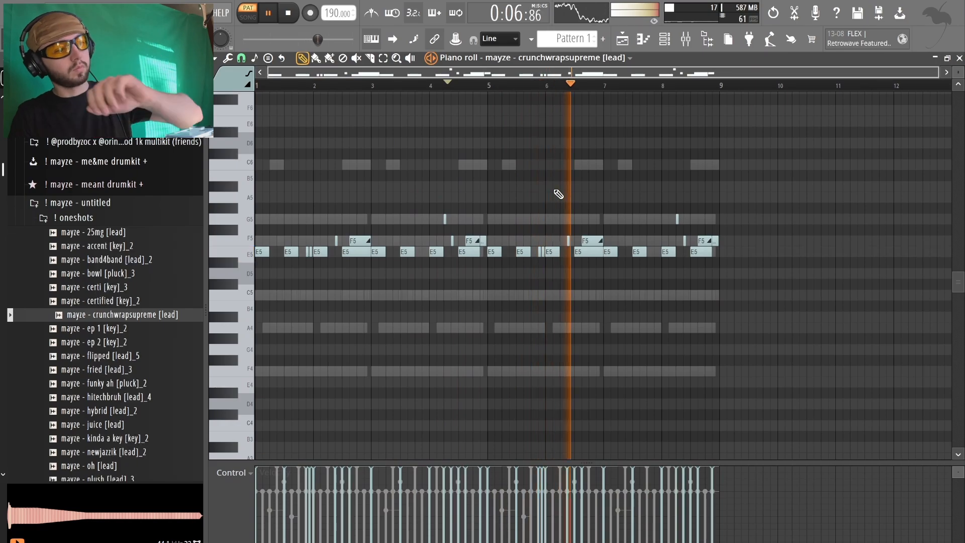
Remove the two short E5 notes just before bar 2 of the lead, keeping the E5 note on bar 2.
right_click(314, 250)
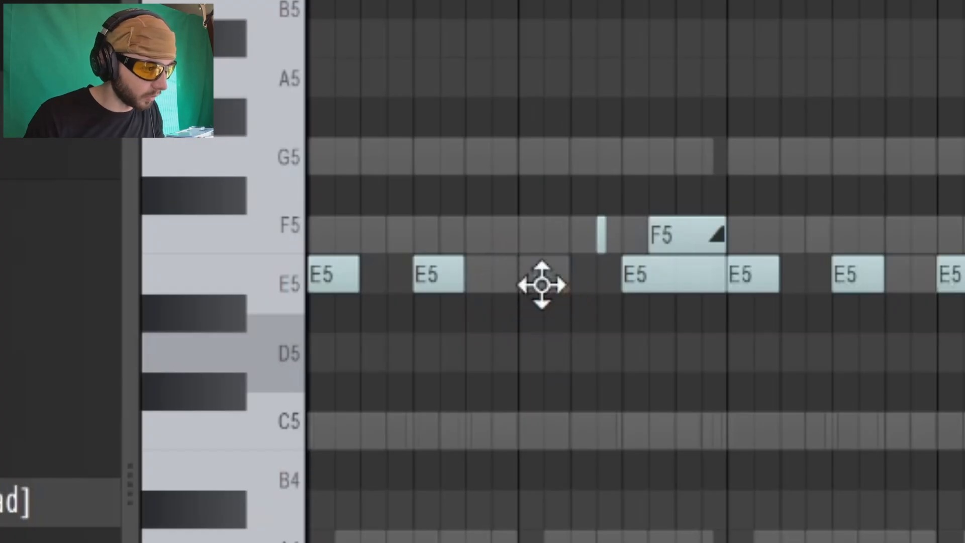
key("ctrl+z")
left_click_drag(481, 239, 518, 299)
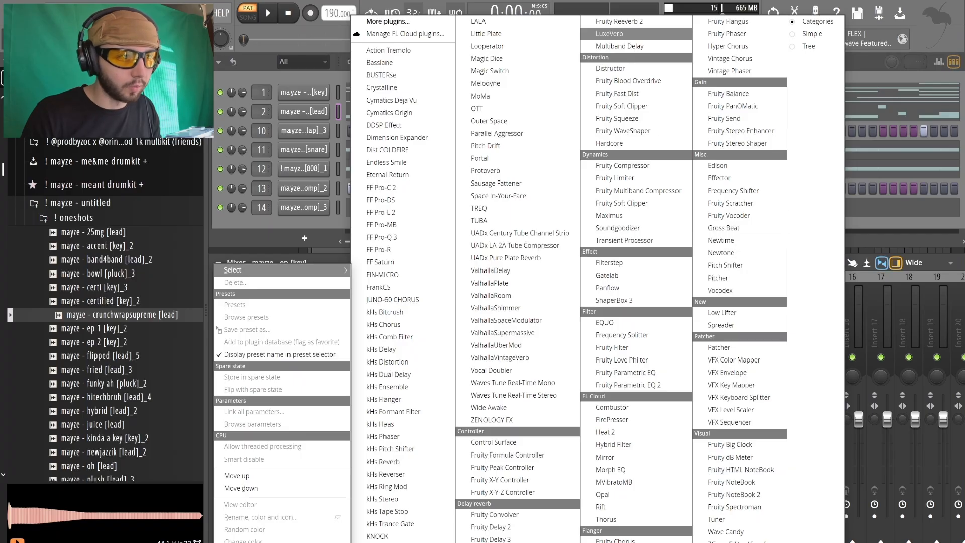
Add Fruity Reeverb 2 to the ep [key] mixer insert and lower its wet level.
left_click(629, 23)
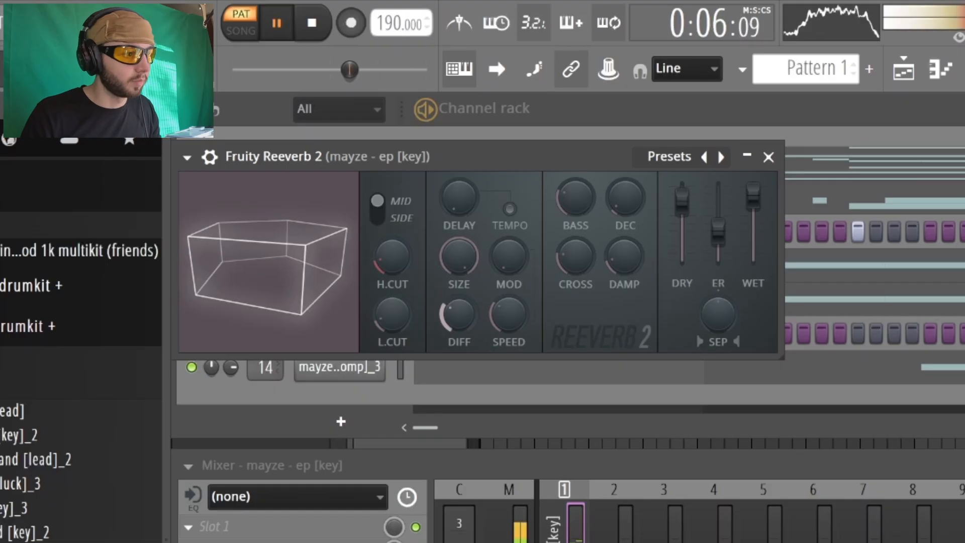
left_click_drag(753, 193, 753, 227)
left_click_drag(720, 312, 720, 317)
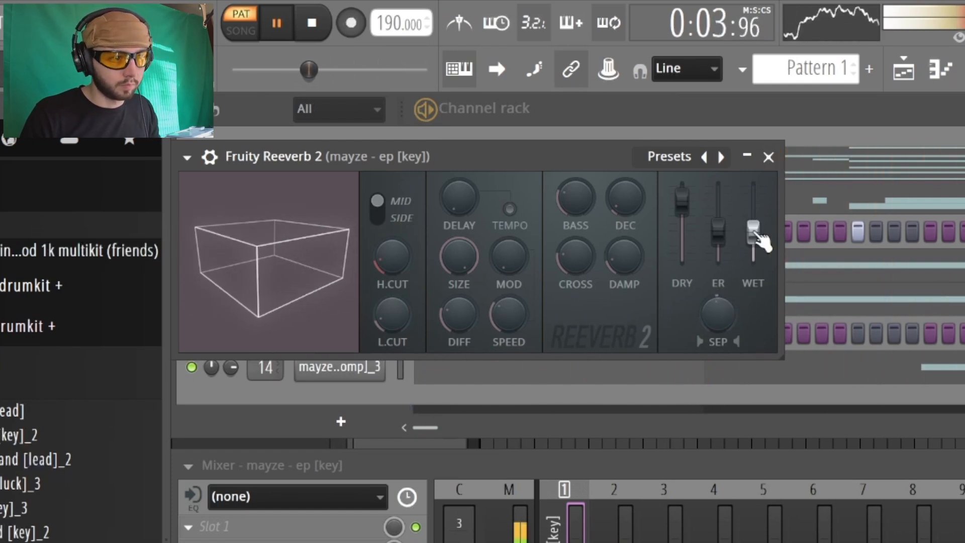
left_click(768, 157)
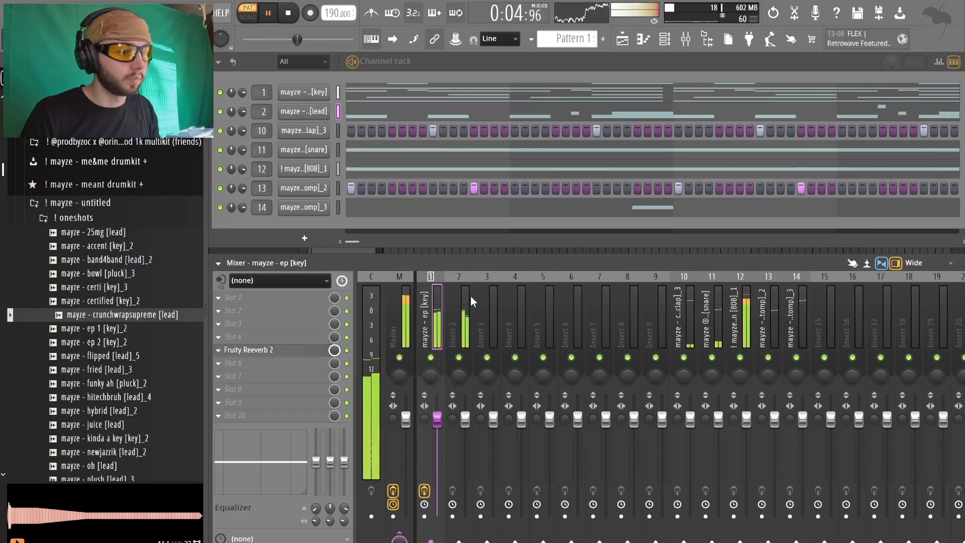
Cut the lead's low end on mixer insert 2 with the low EQ band at 143 Hz and -18.0.
left_click(470, 297)
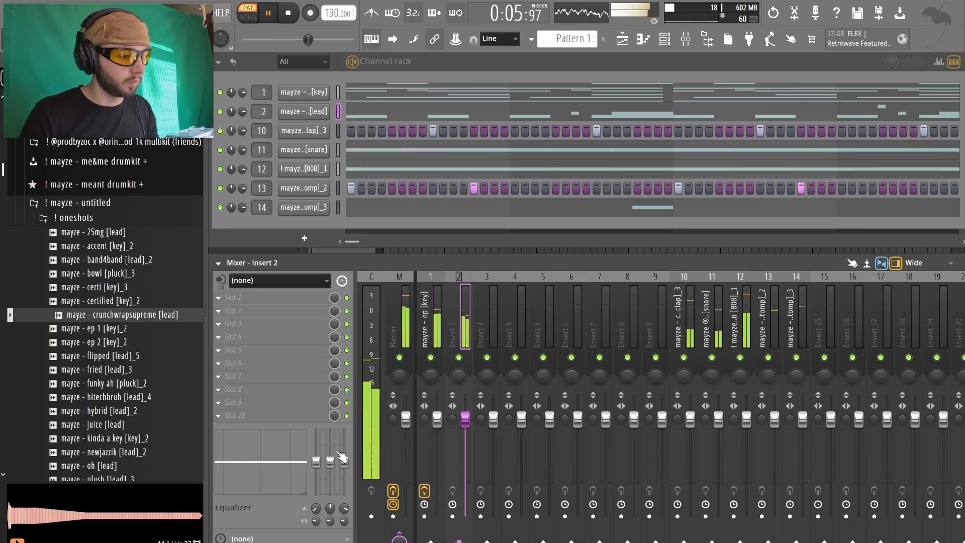
scroll(316, 509, "up", 4)
Turn on the volume envelope for the crunchwrapsupreme [lead] channel.
left_click(305, 112)
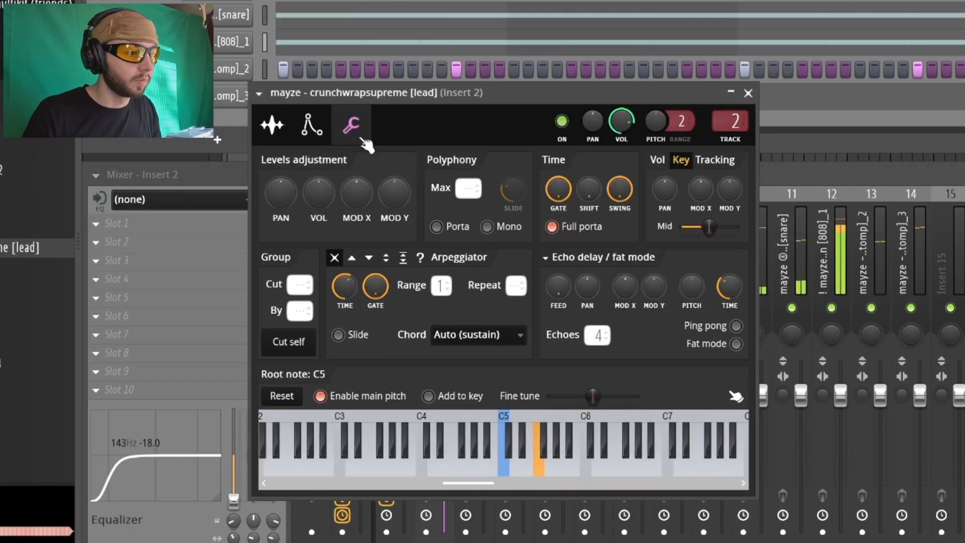
left_click(311, 124)
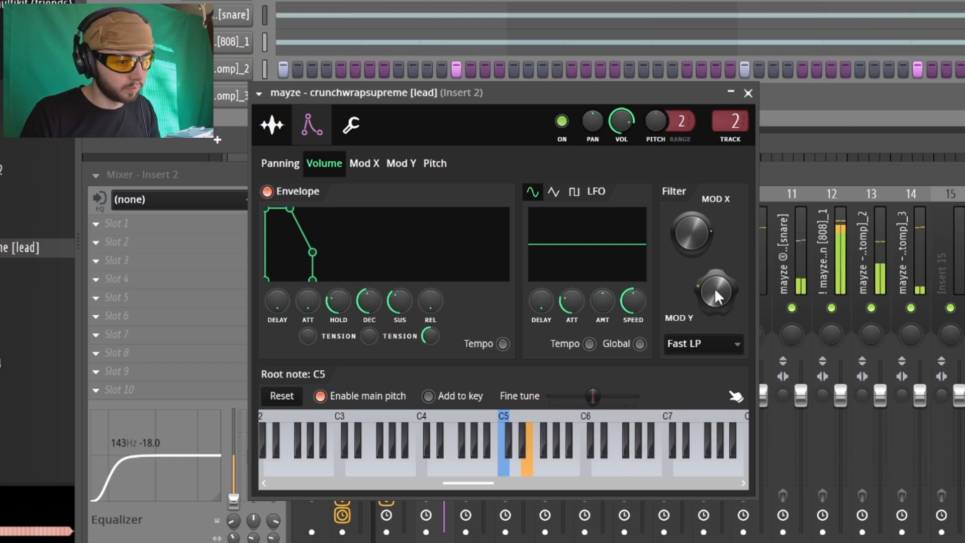
left_click(750, 94)
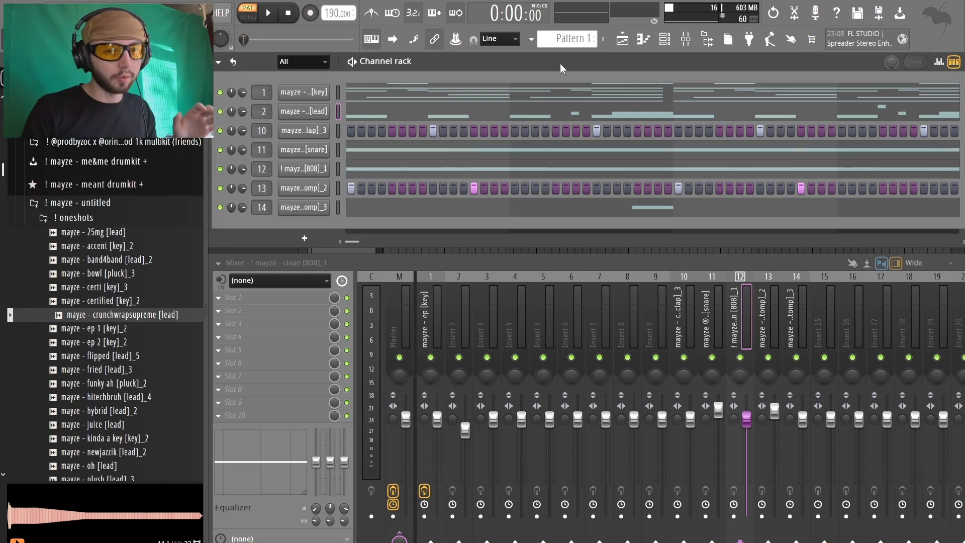
Lay out Pattern 1's channels as playlist clips through bar 32, bringing the 808 and stomps in at bar 5 and the lead at bar 9.
left_click(578, 40)
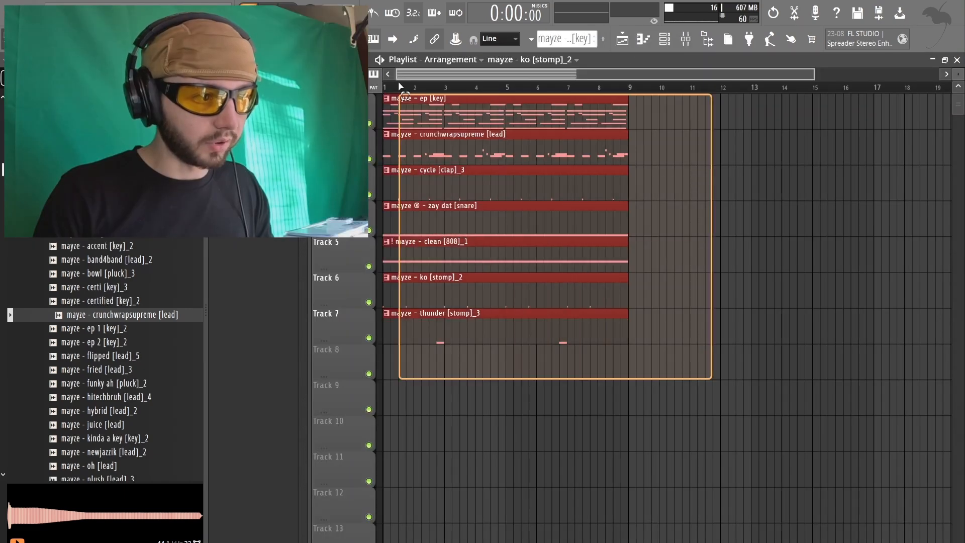
key("ctrl+b")
mouse_move(736, 95)
left_mouse_down()
mouse_move(397, 234)
mouse_move(427, 344)
left_mouse_up()
key("ctrl+b")
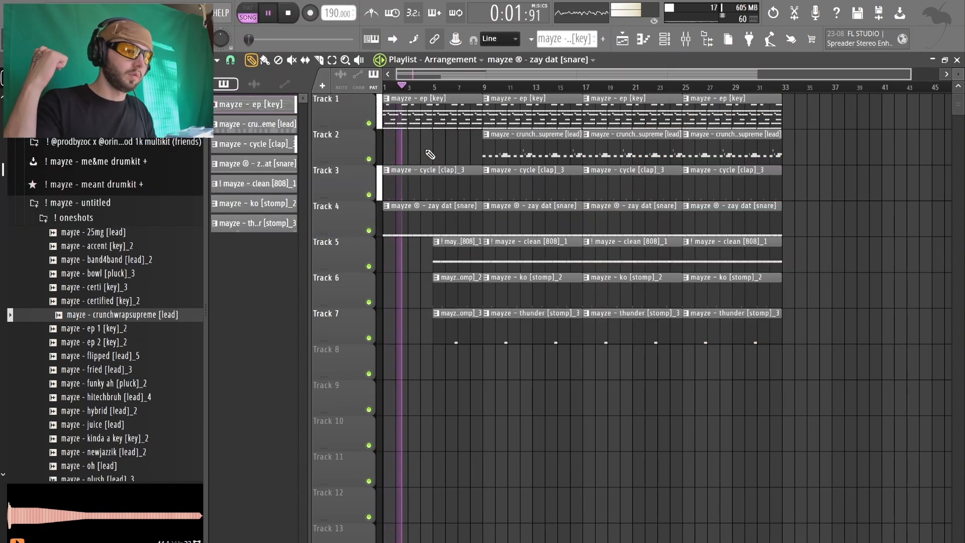
Extend the lead on Track 2 so it enters at bar 3.
mouse_move(430, 154)
left_mouse_down()
mouse_move(385, 151)
mouse_move(434, 152)
left_mouse_up()
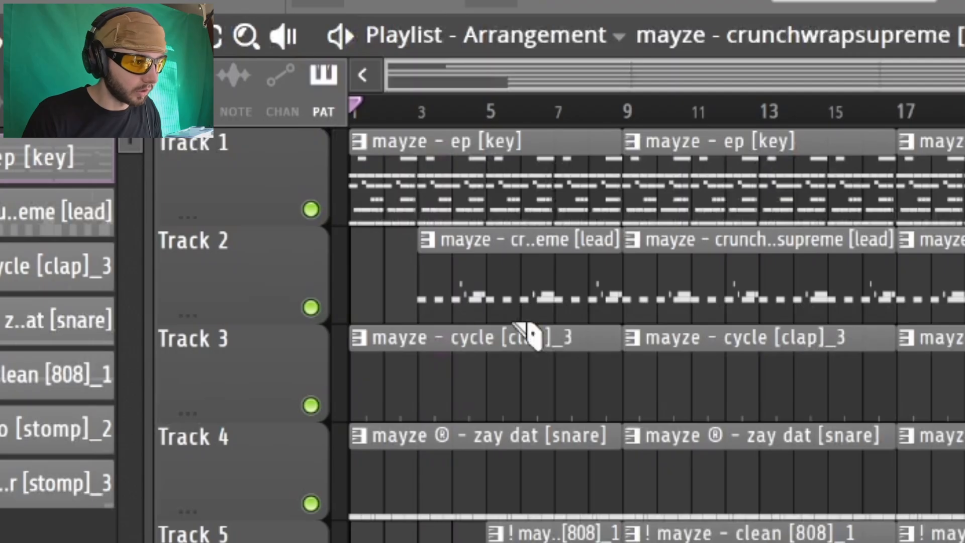
Slice the lead clip on Track 2 at about bar 5.
left_click(504, 306)
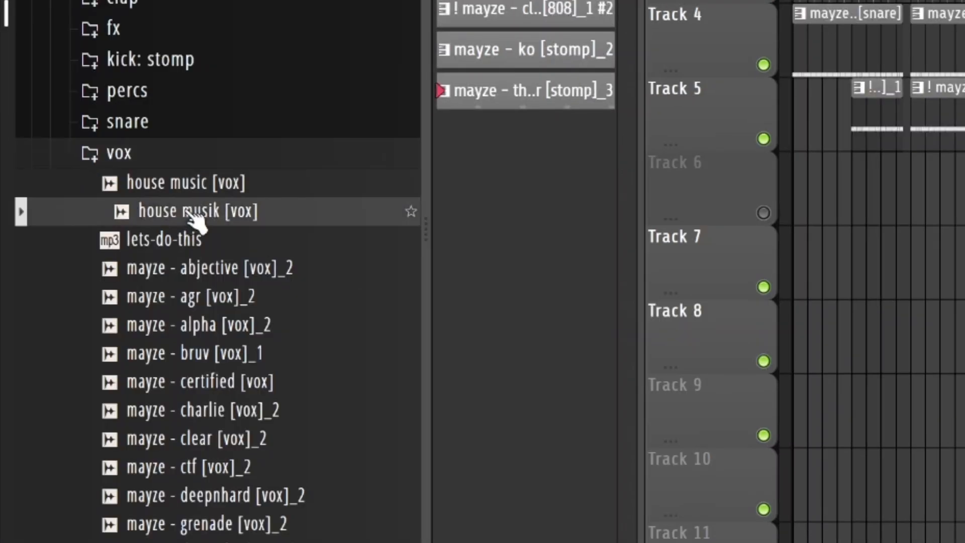
Browse the samples in the vox folder for vocal tags to add to the beat.
scroll(201, 215, "down", 3)
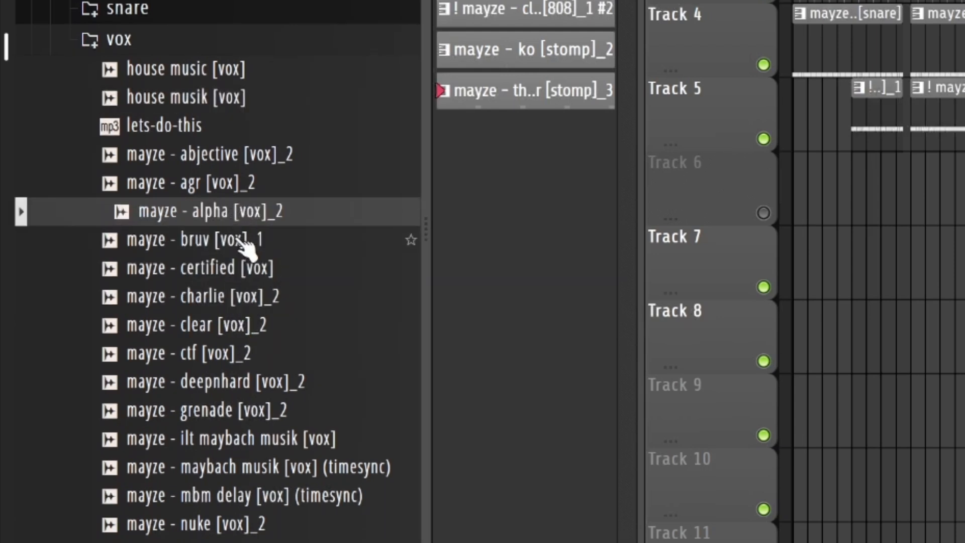
scroll(241, 254, "down", 2)
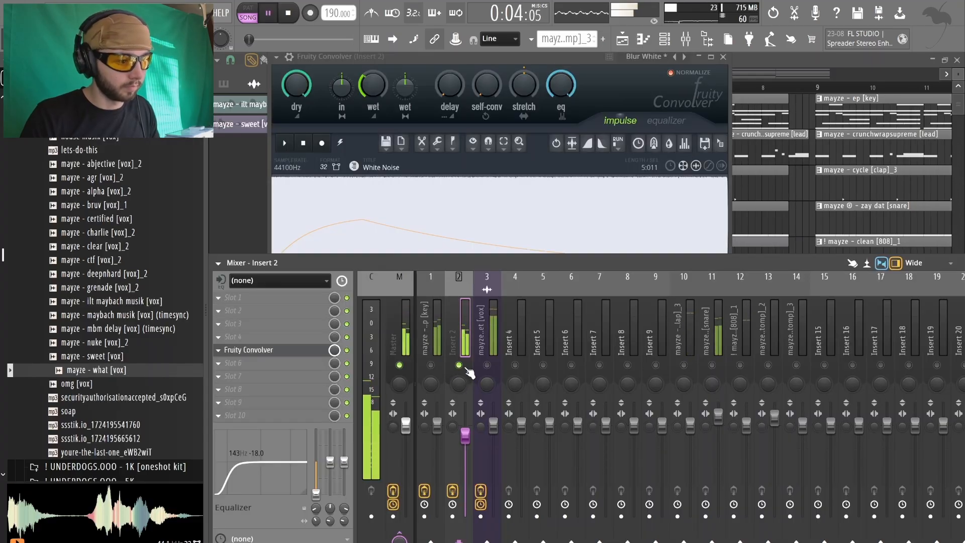
Take mixer insert 2 out of solo and close its Fruity Convolver window.
right_click(459, 365)
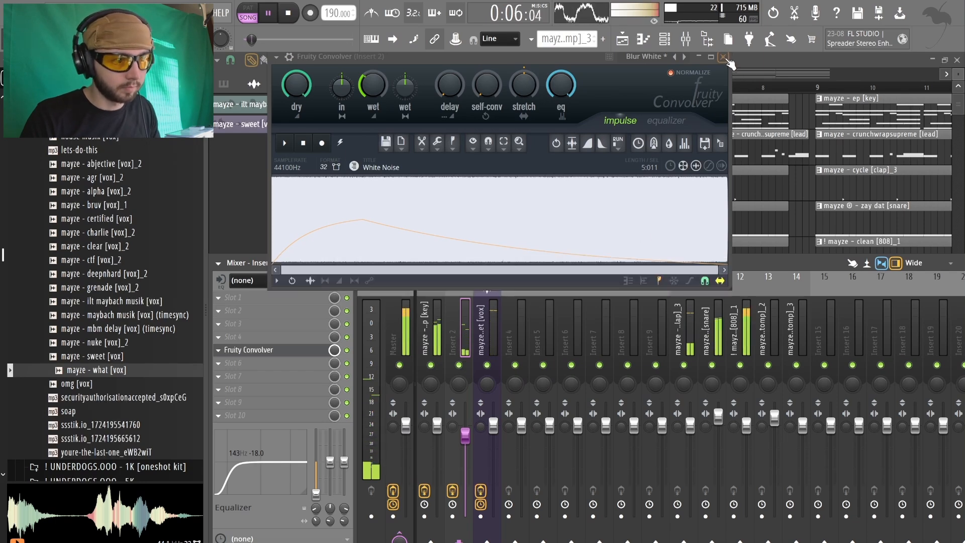
left_click(723, 57)
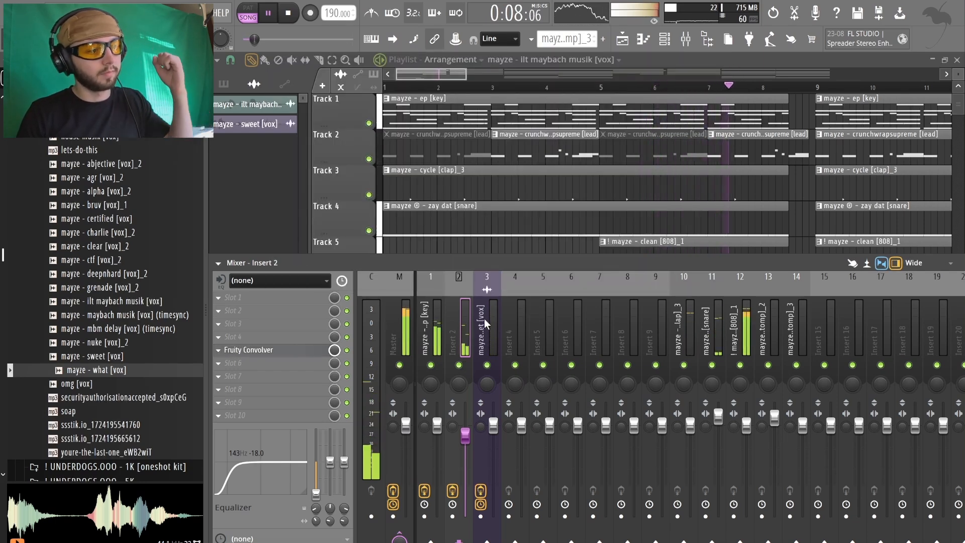
Mute the ep [key] insert briefly to hear the mix without it, and unmute it again.
left_click(431, 365)
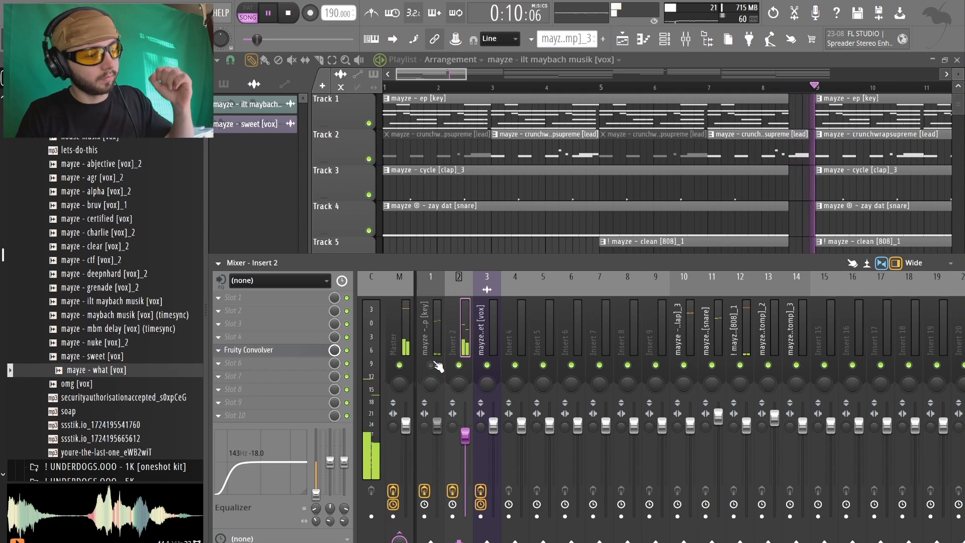
left_click(430, 366)
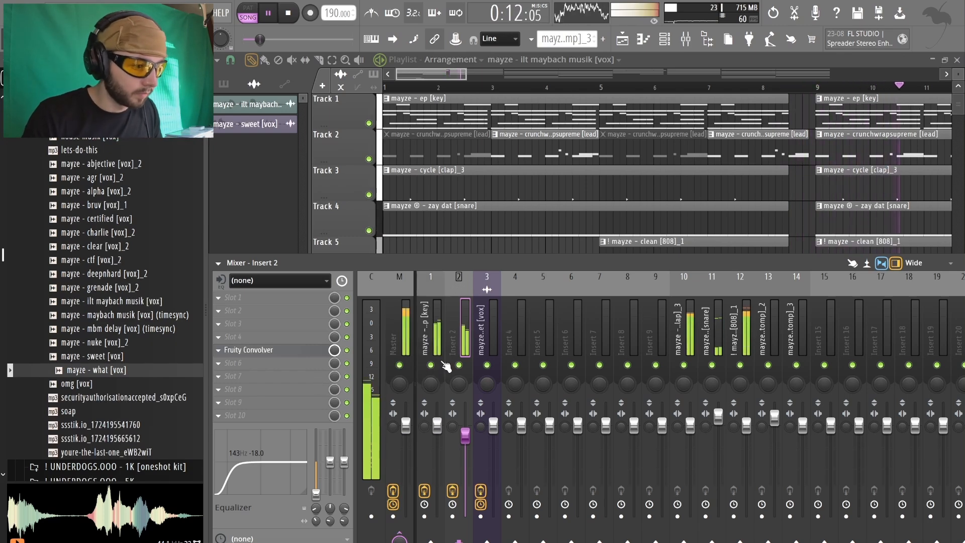
Add Fruity Convolver to slot 8 of the ep [key] insert, load its Lex - Ambience (Medium) preset and close it.
left_click(438, 332)
left_click(259, 404)
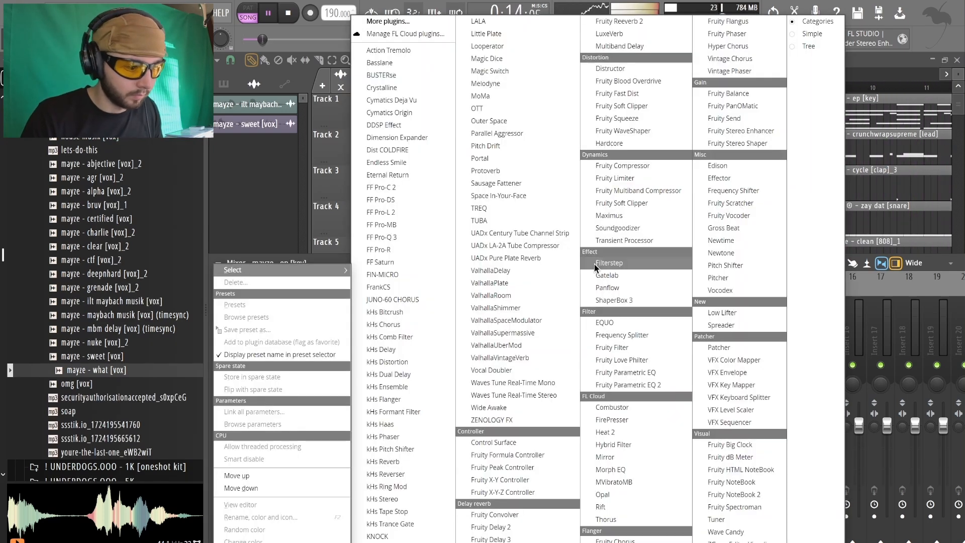
left_click(538, 517)
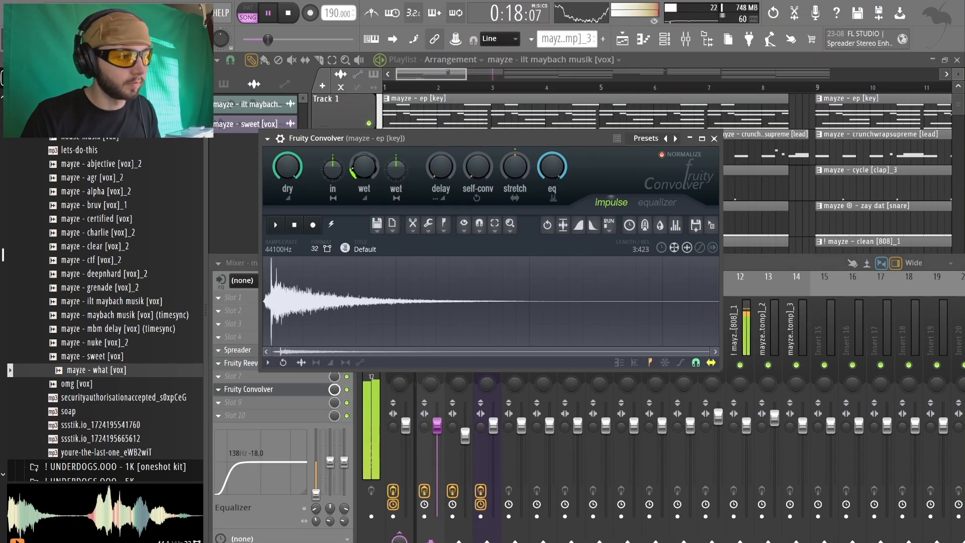
left_click(677, 139)
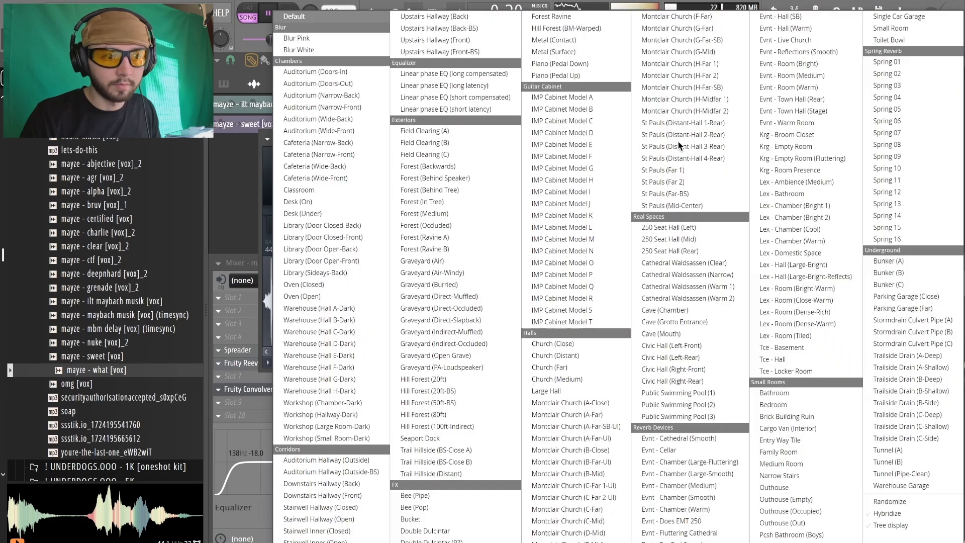
left_click(793, 183)
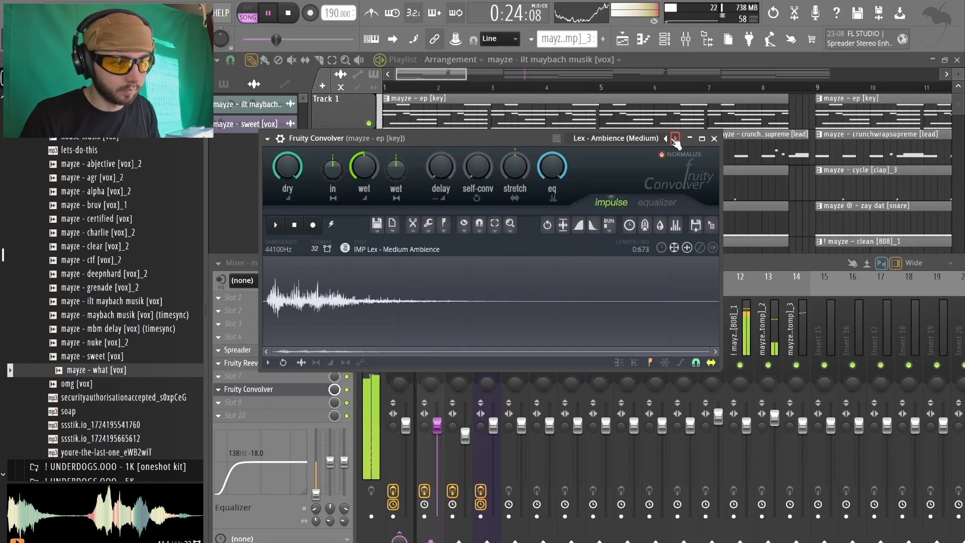
left_click(714, 139)
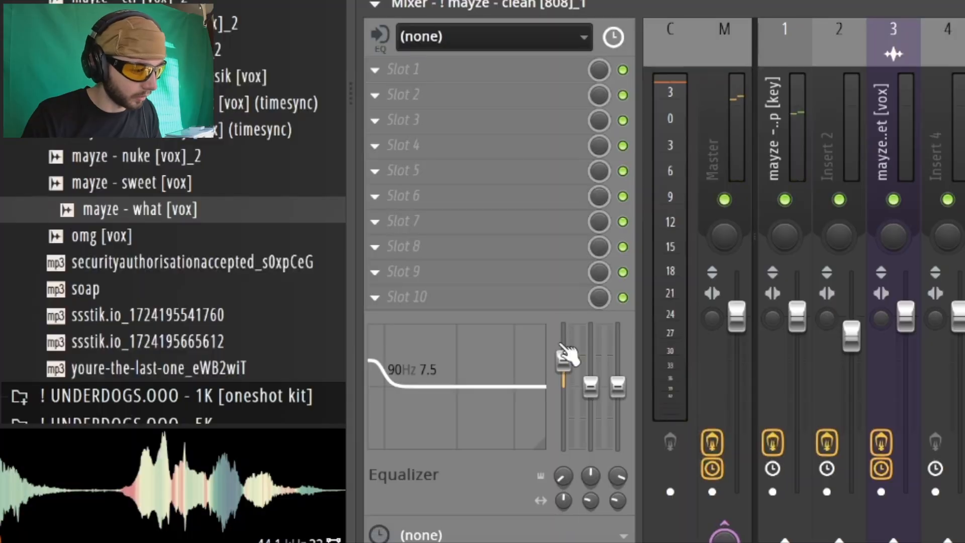
Reduce the 90 Hz low-band boost in the equalizer of the clean [808] mixer insert.
left_click_drag(564, 359, 564, 370)
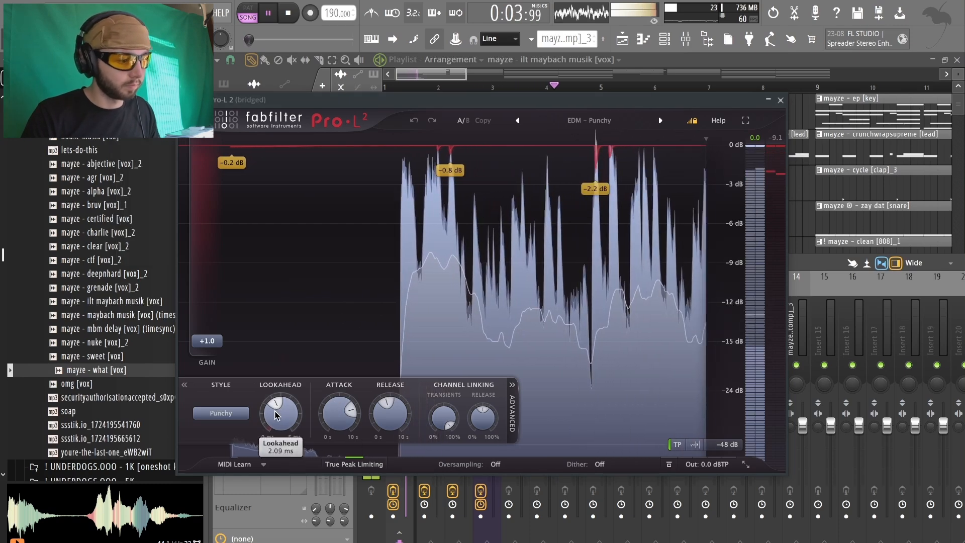
Shorten the Pro-L 2 limiter's lookahead to 0.59 ms and readjust it slightly upward.
left_click_drag(281, 413, 274, 421)
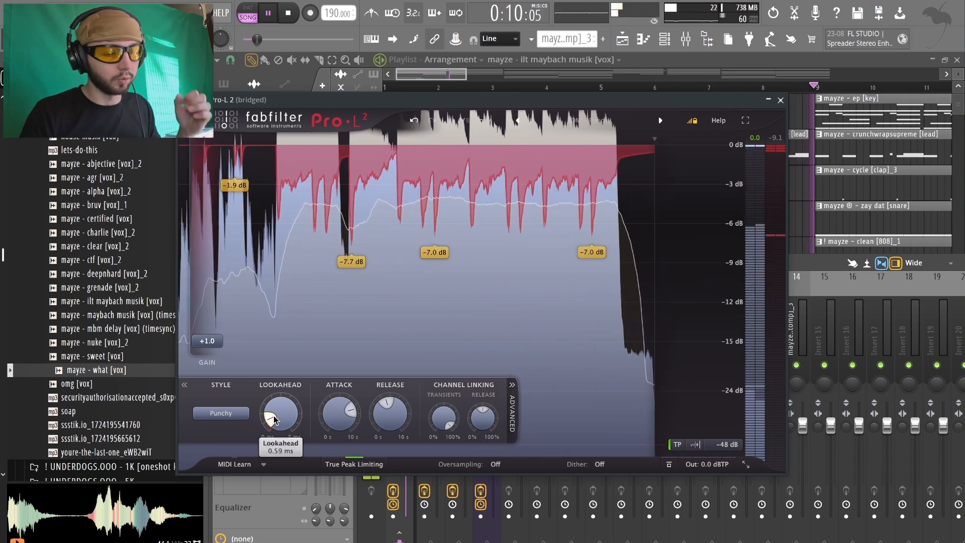
left_click_drag(275, 420, 275, 417)
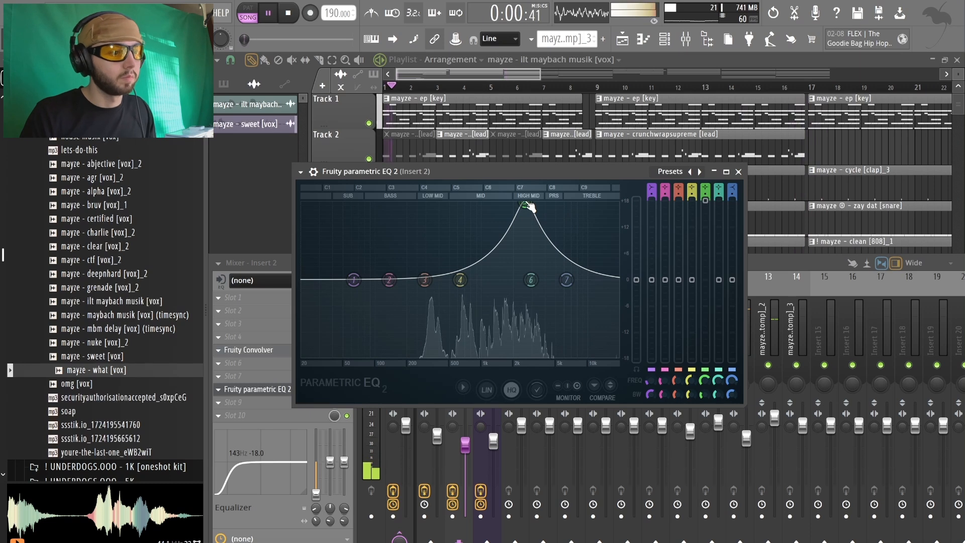
Sweep band 5 of insert 2's Fruity Parametric EQ 2, leave it as a small boost around 3 kHz and close the plugin.
mouse_move(529, 206)
left_mouse_down()
mouse_move(578, 205)
mouse_move(506, 205)
mouse_move(542, 205)
left_mouse_up()
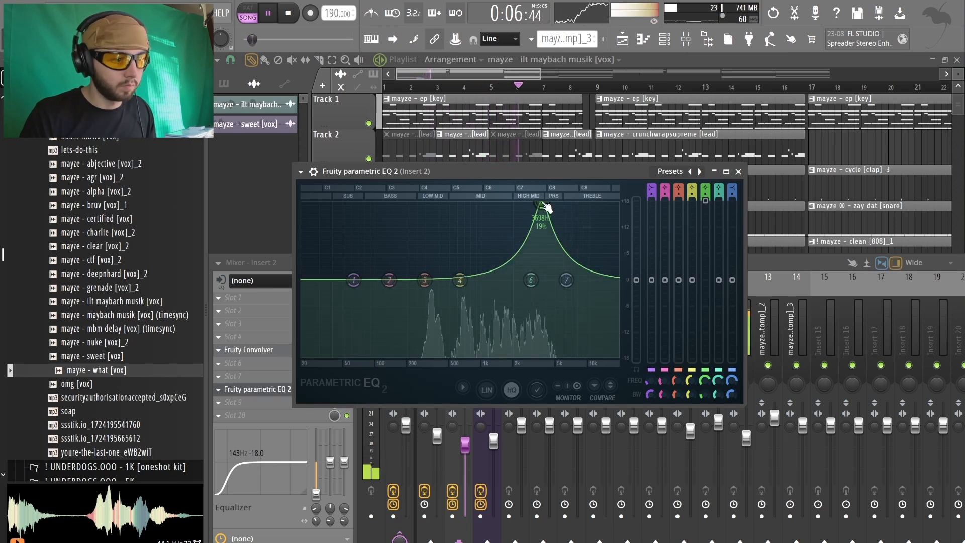
left_click_drag(546, 208, 534, 261)
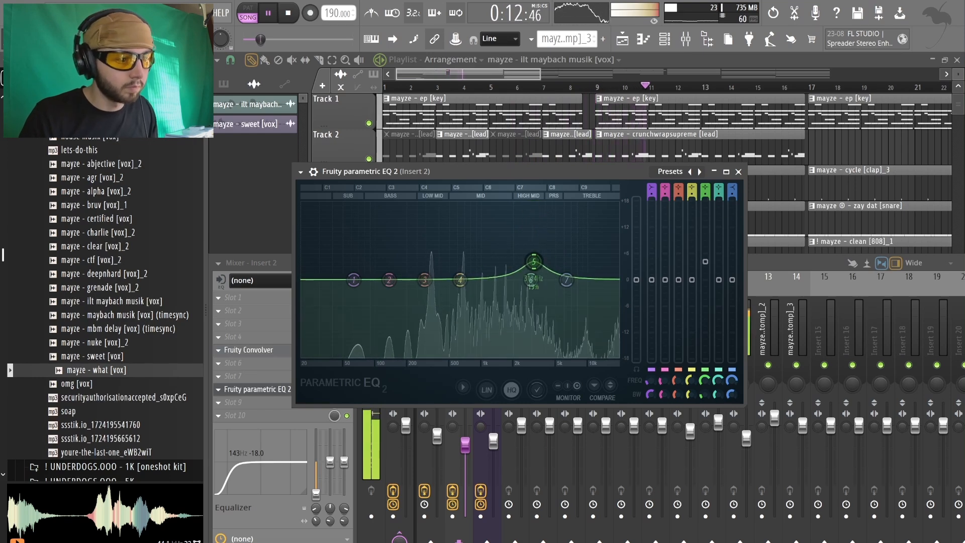
left_click(739, 172)
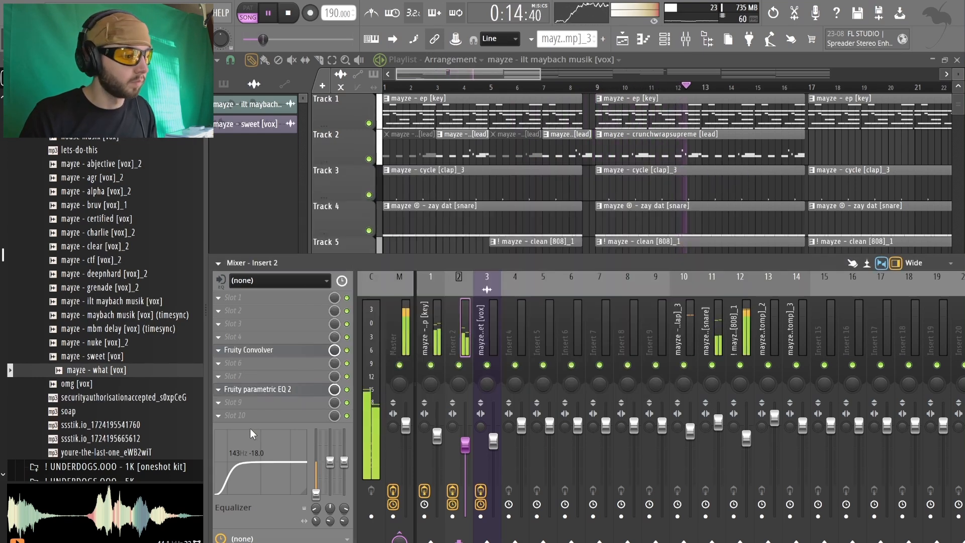
Add a second Fruity Parametric EQ 2 below the existing one on insert 2 and adjust its settings.
left_click(267, 408)
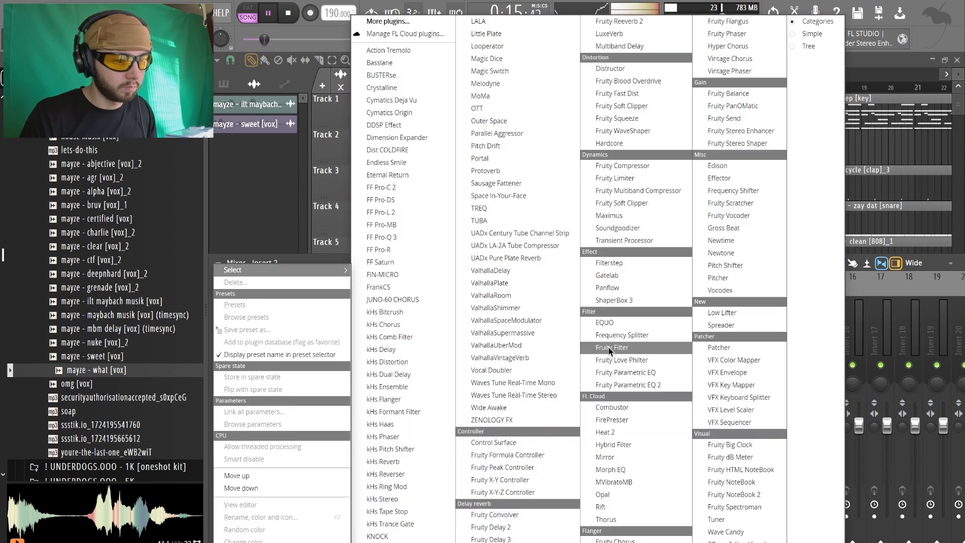
left_click(641, 384)
left_click(717, 188)
left_click_drag(632, 298, 576, 297)
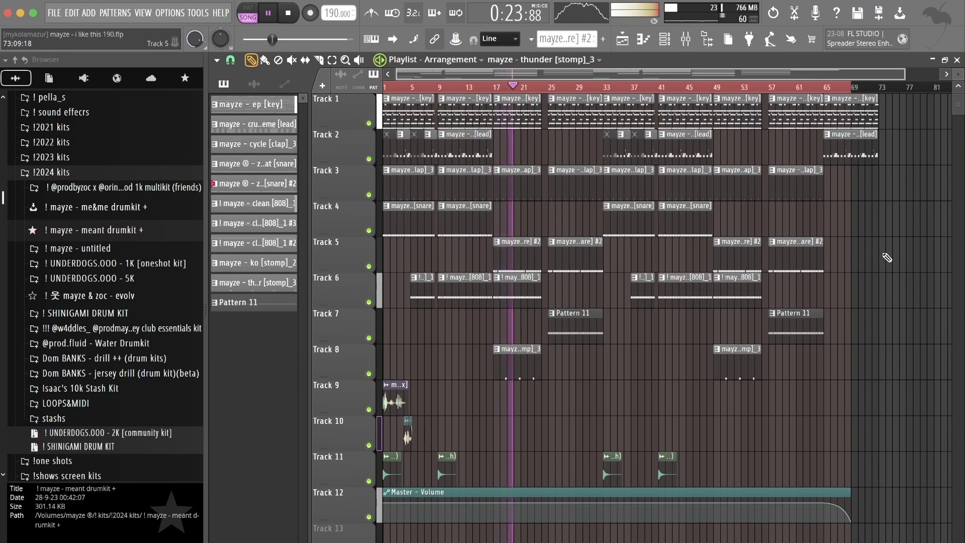
Stop playback and examine the ep [key] notes in the piano roll across bars 1 to 8, closing it when finished.
key("space")
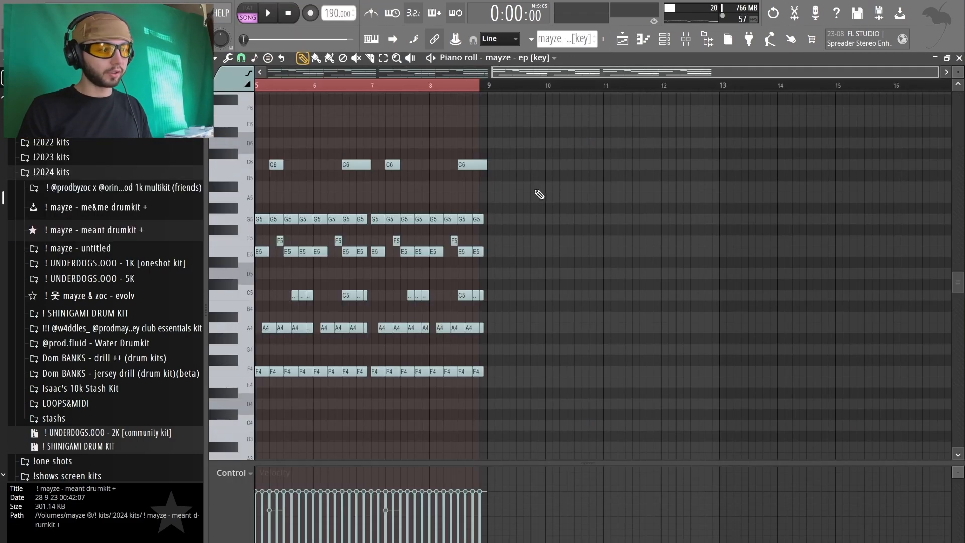
scroll(568, 204, "down", 4)
scroll(311, 307, "up", 2)
scroll(254, 330, "up", 2)
scroll(257, 336, "up", 5)
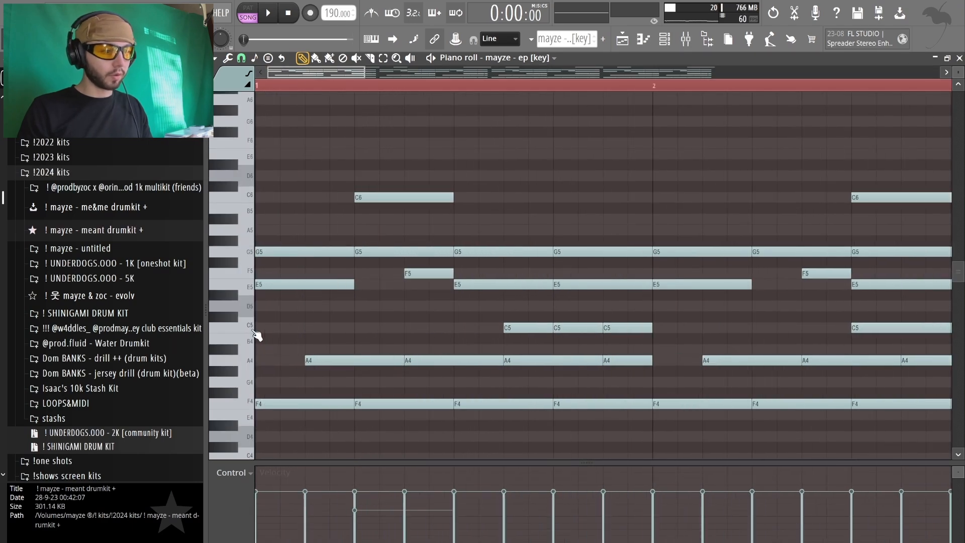
scroll(330, 321, "down", 5)
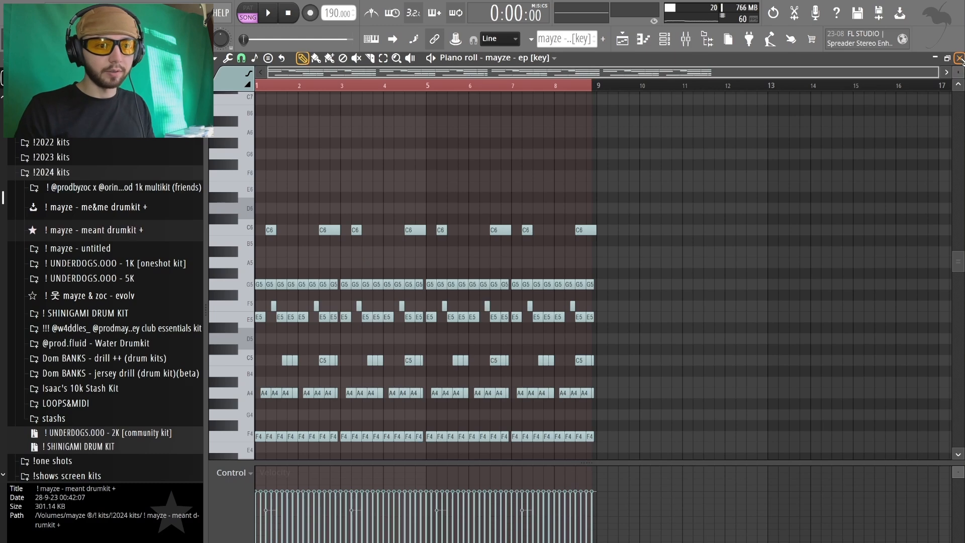
left_click(959, 58)
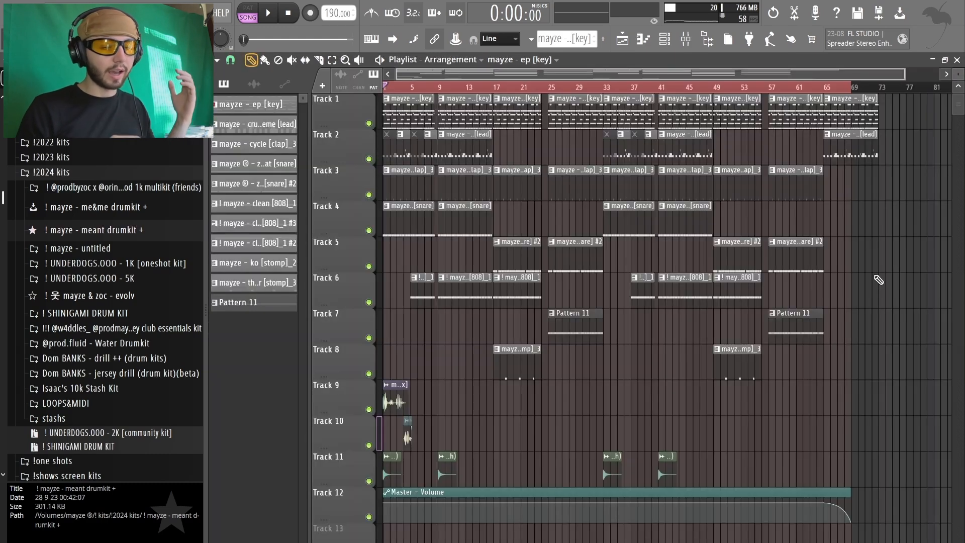